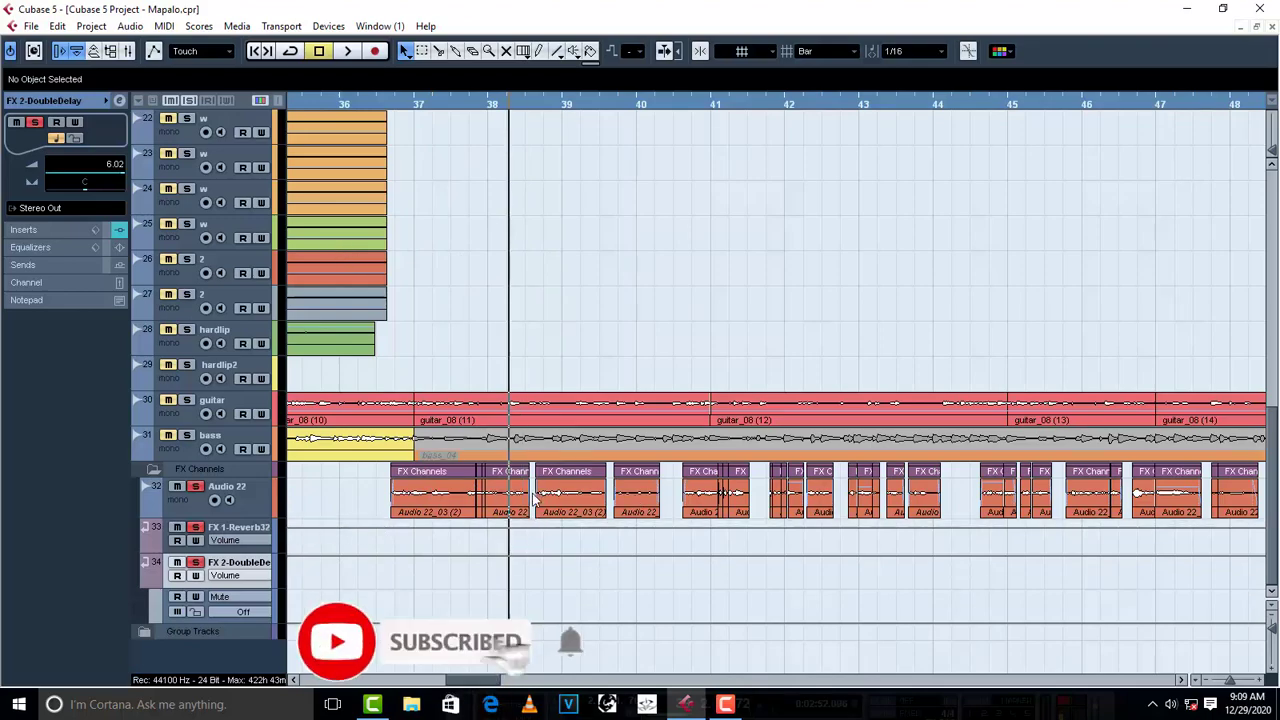
- Set the locators around the Audio 22 events and loop bars 37–53 with Cycle on
scroll(568, 496, left, 5)
key(g)
key(g)
key(g)
key(g)
key(g)
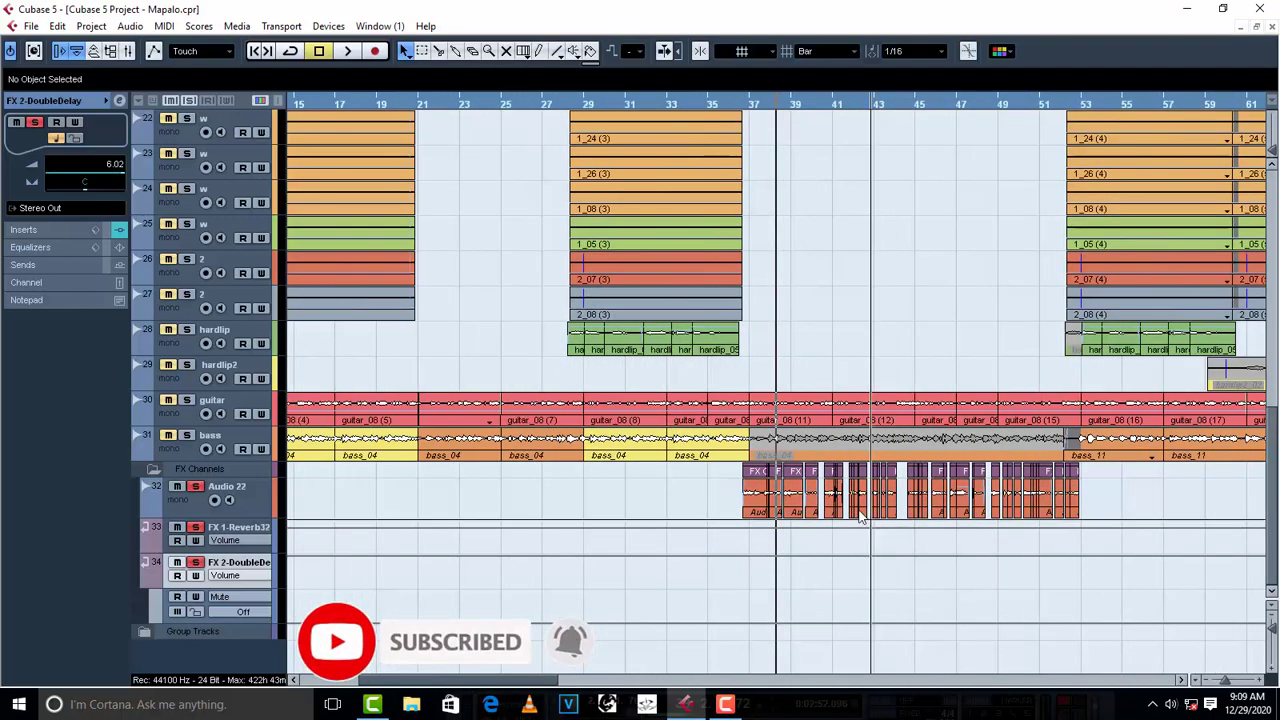
key(g)
drag(1045, 496, 714, 521)
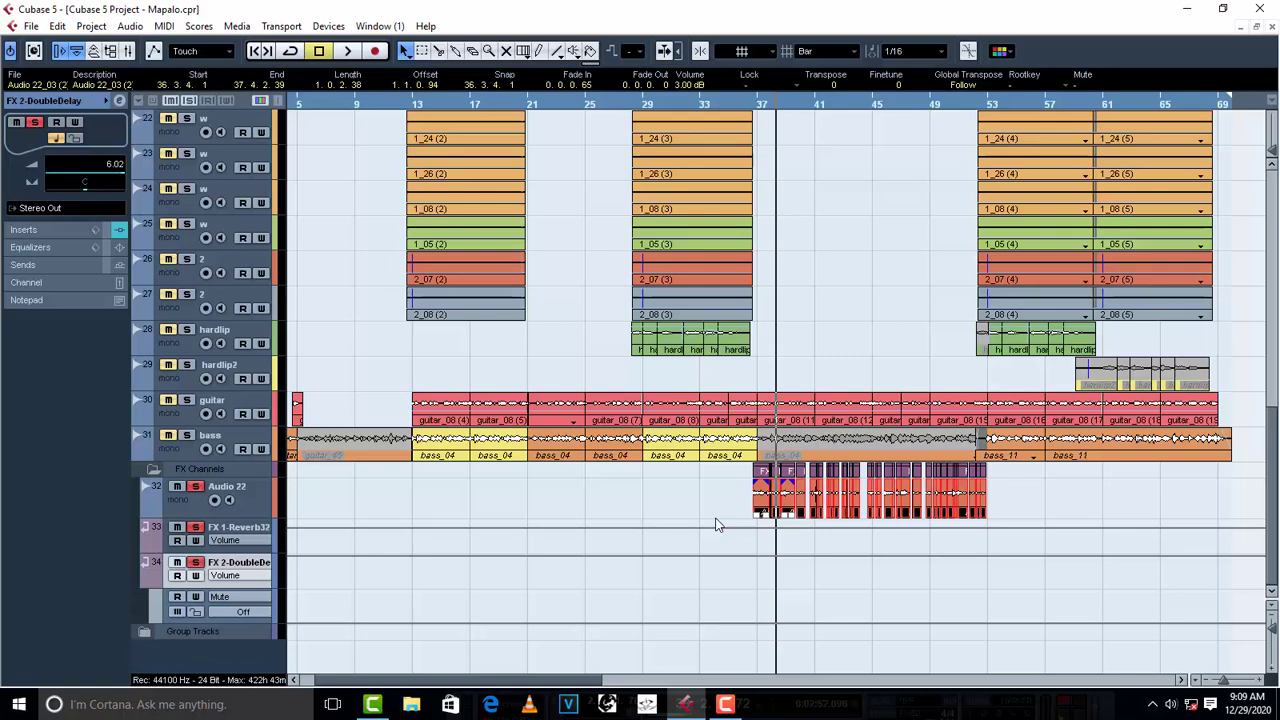
key(p)
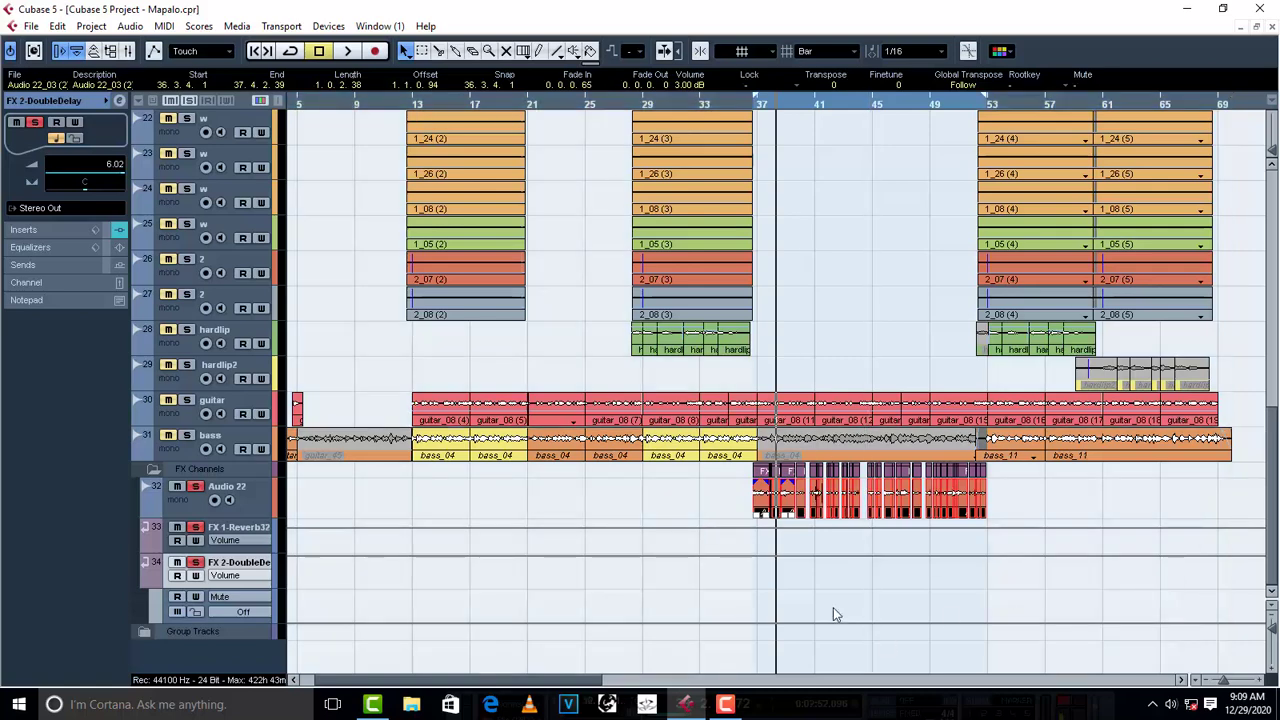
click(290, 51)
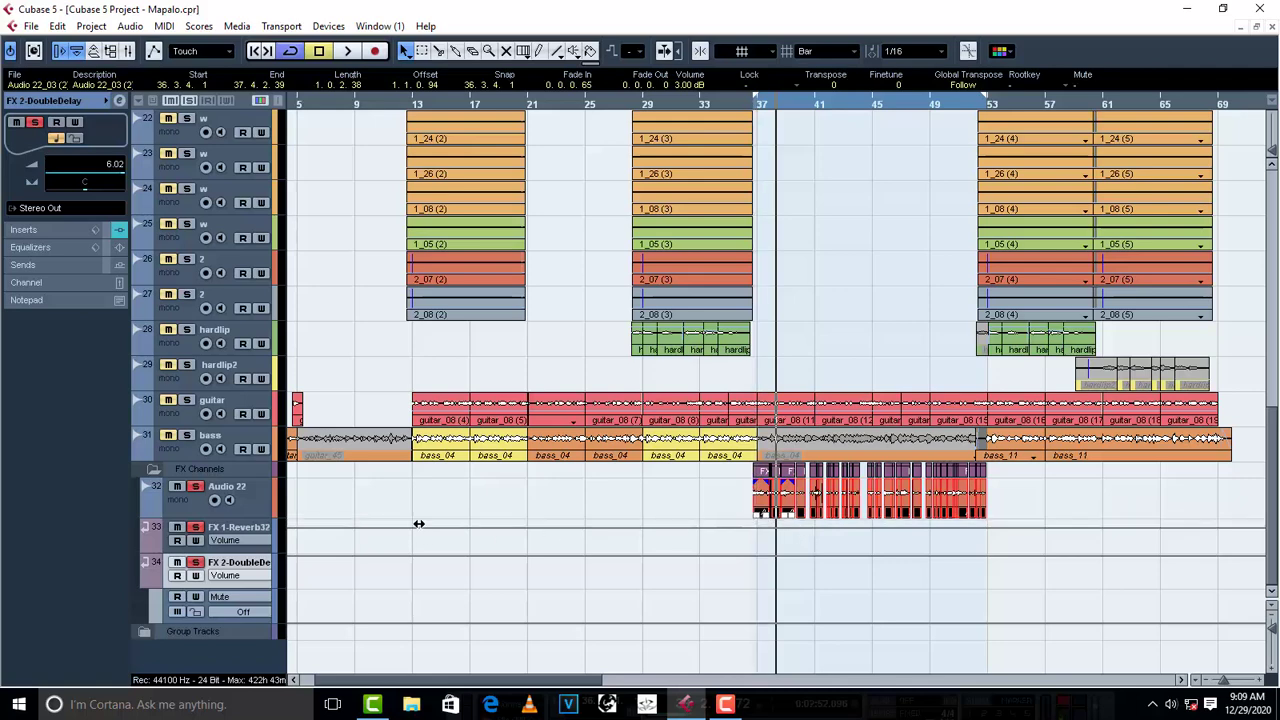
click(317, 503)
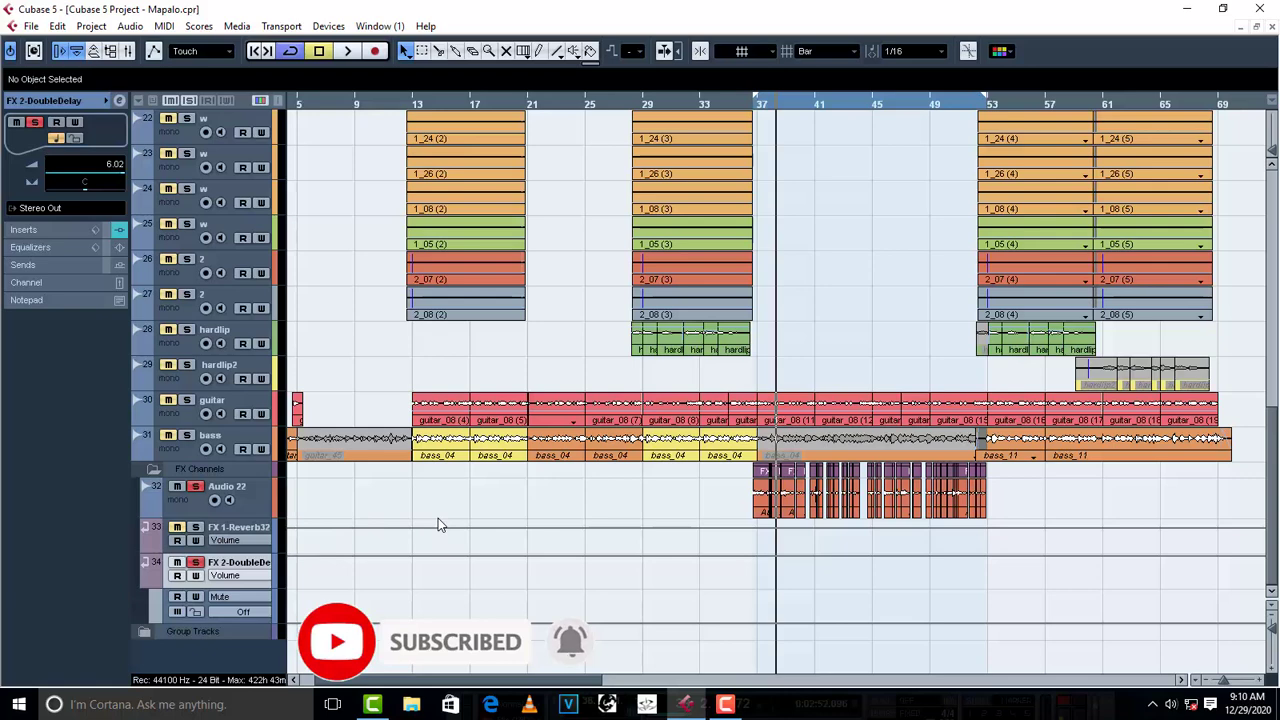
key(space)
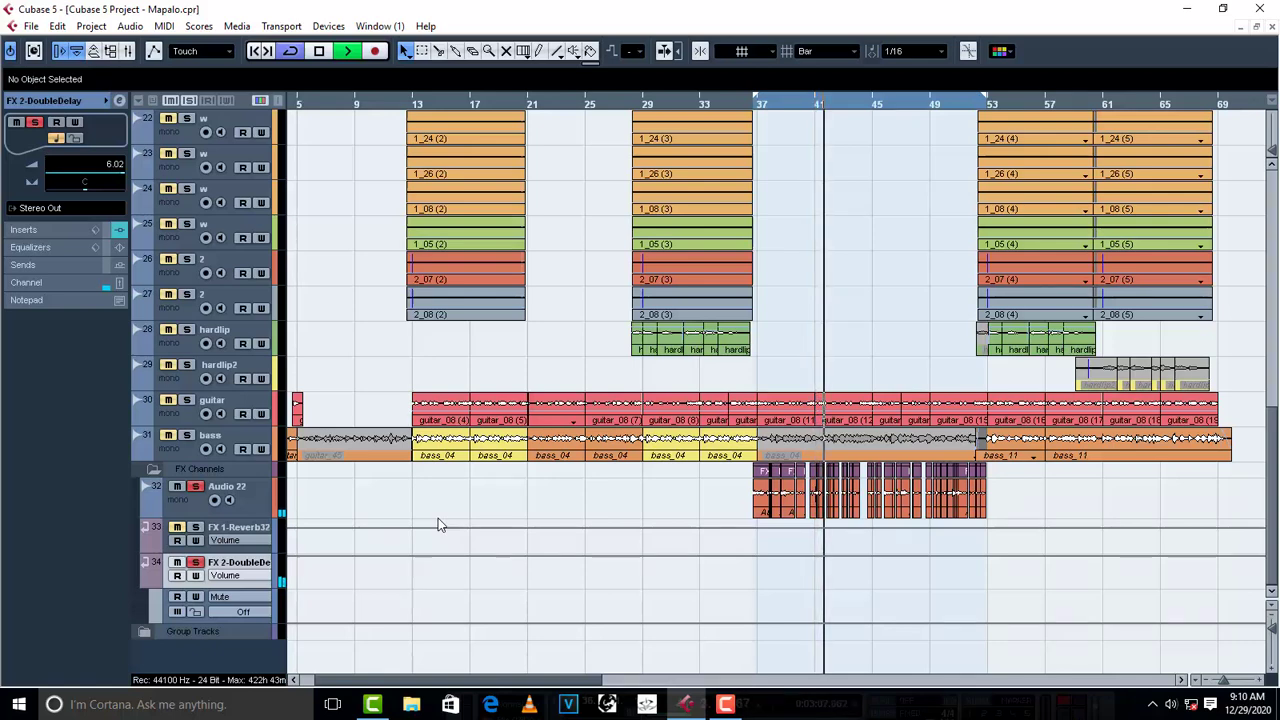
key(space)
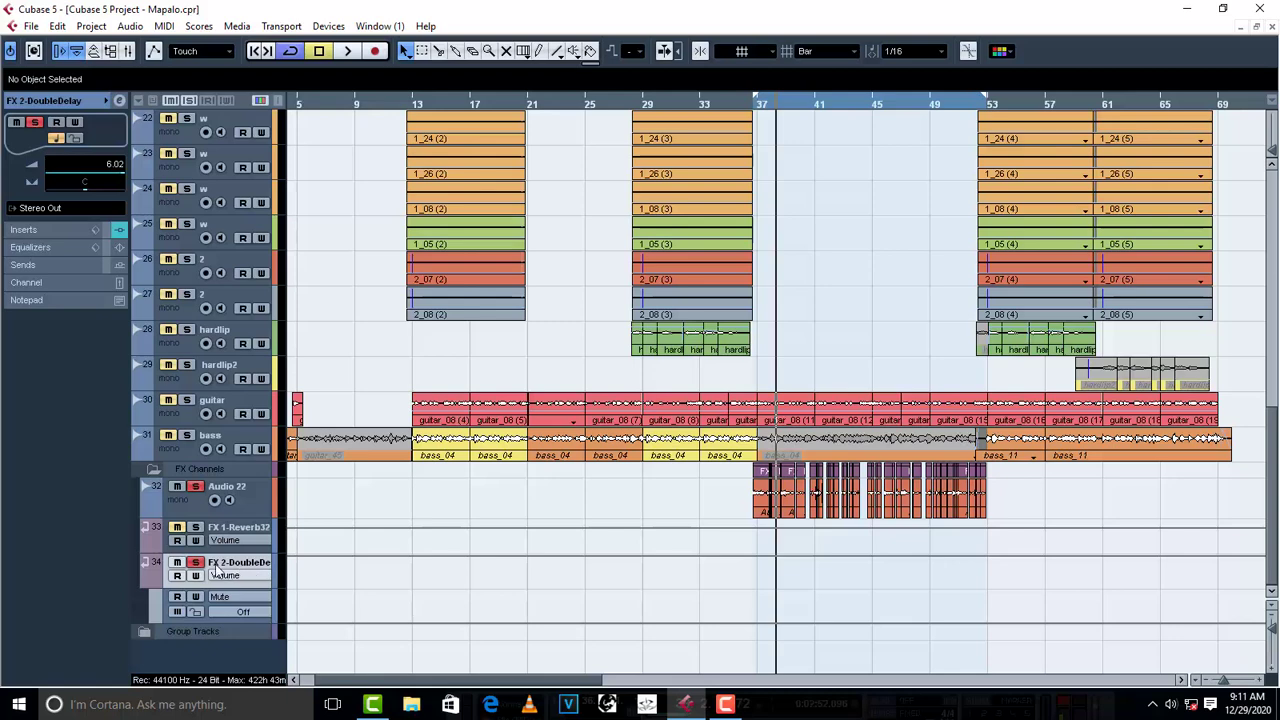
right_click(224, 566)
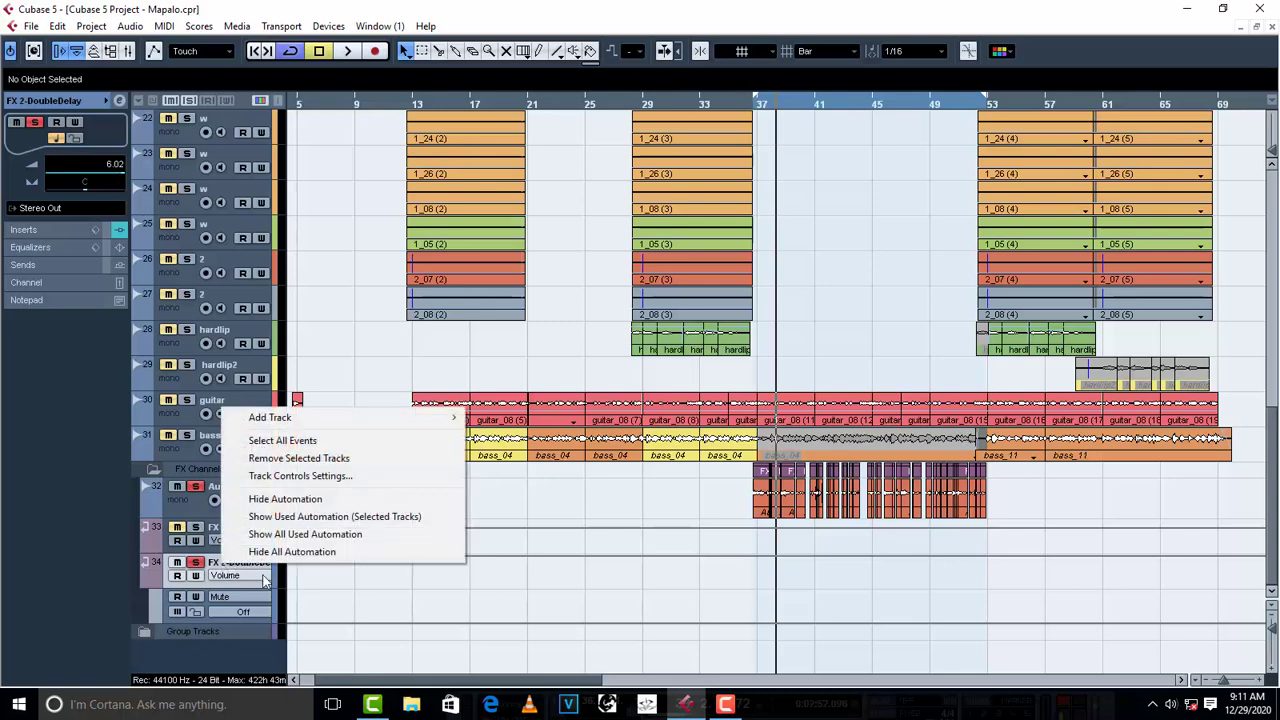
click(410, 588)
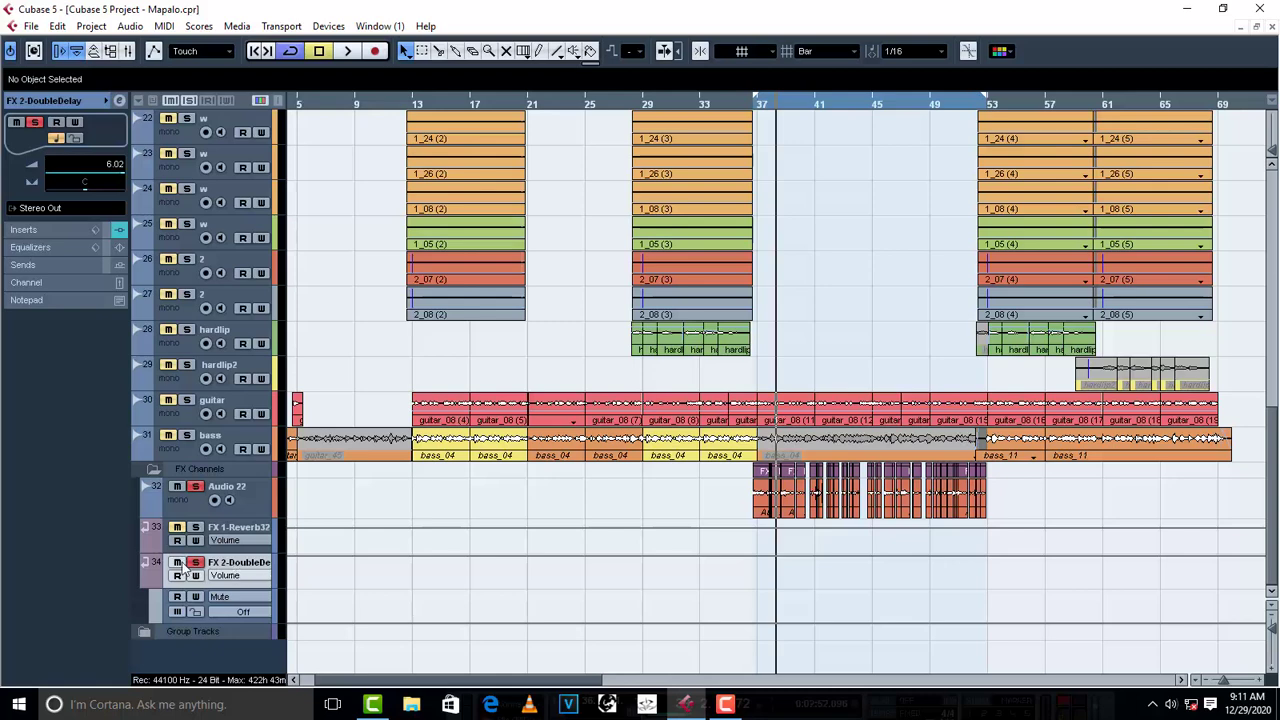
right_click(237, 564)
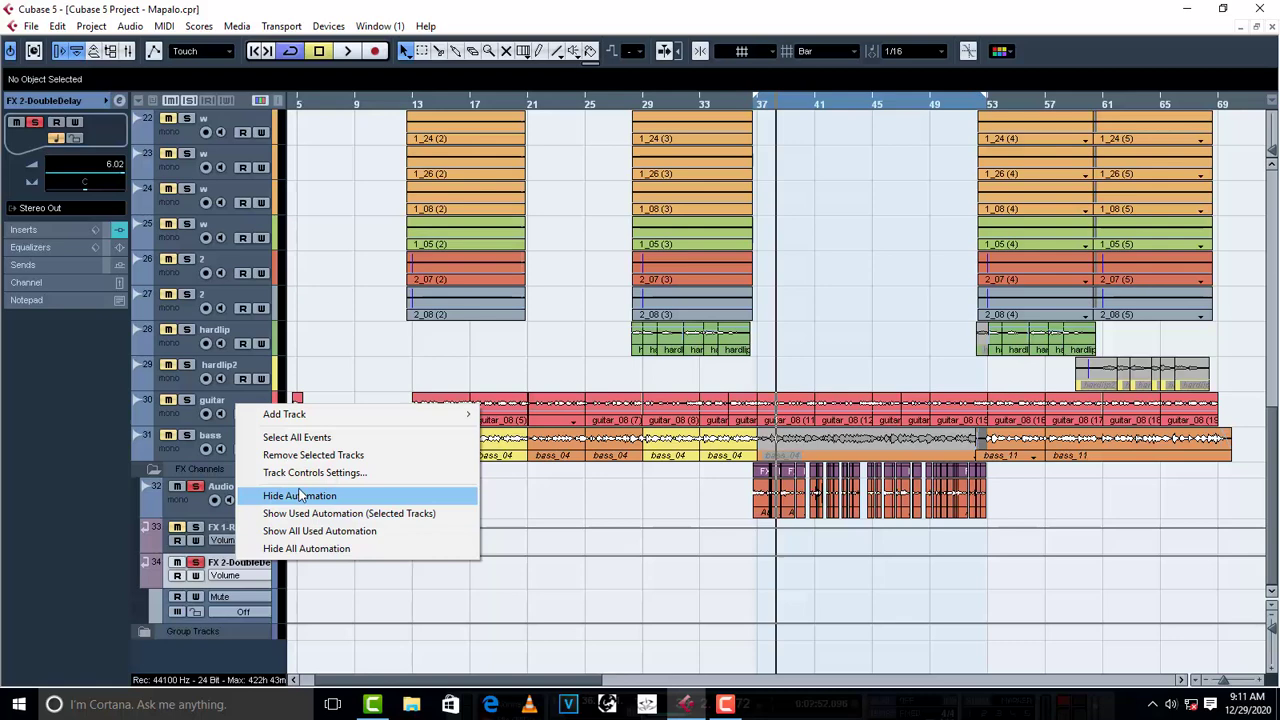
right_click(228, 566)
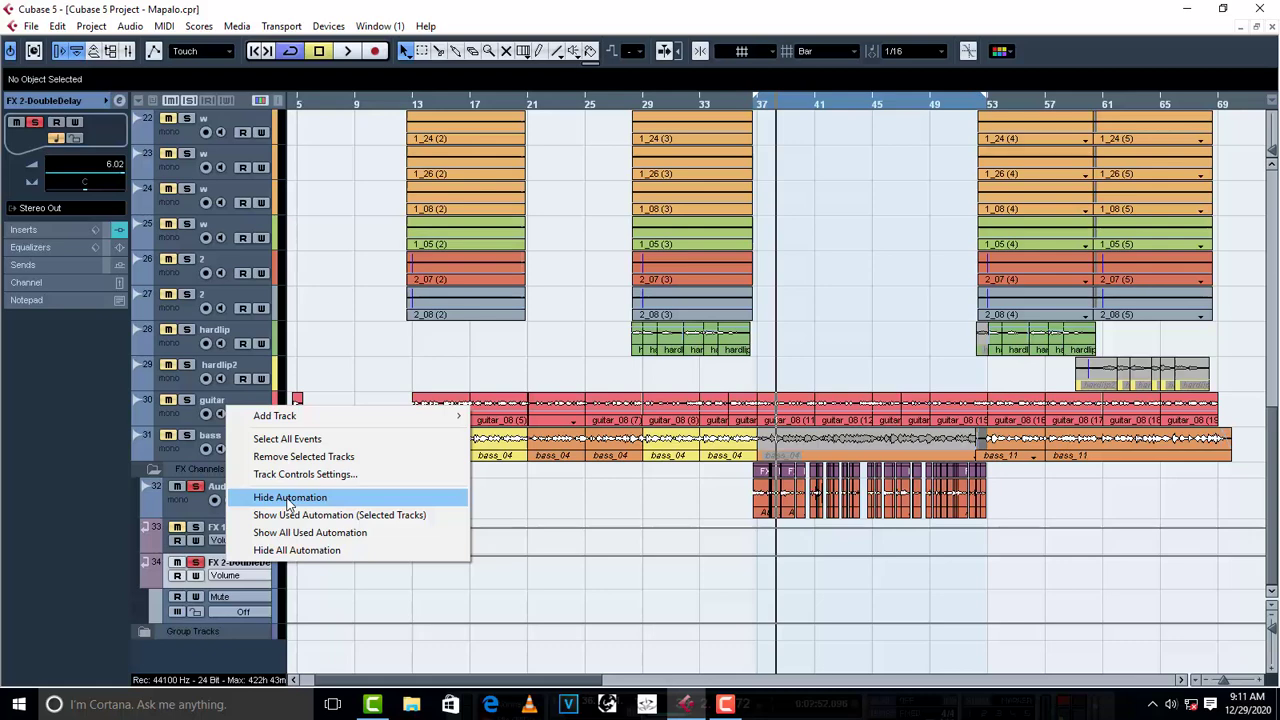
click(362, 588)
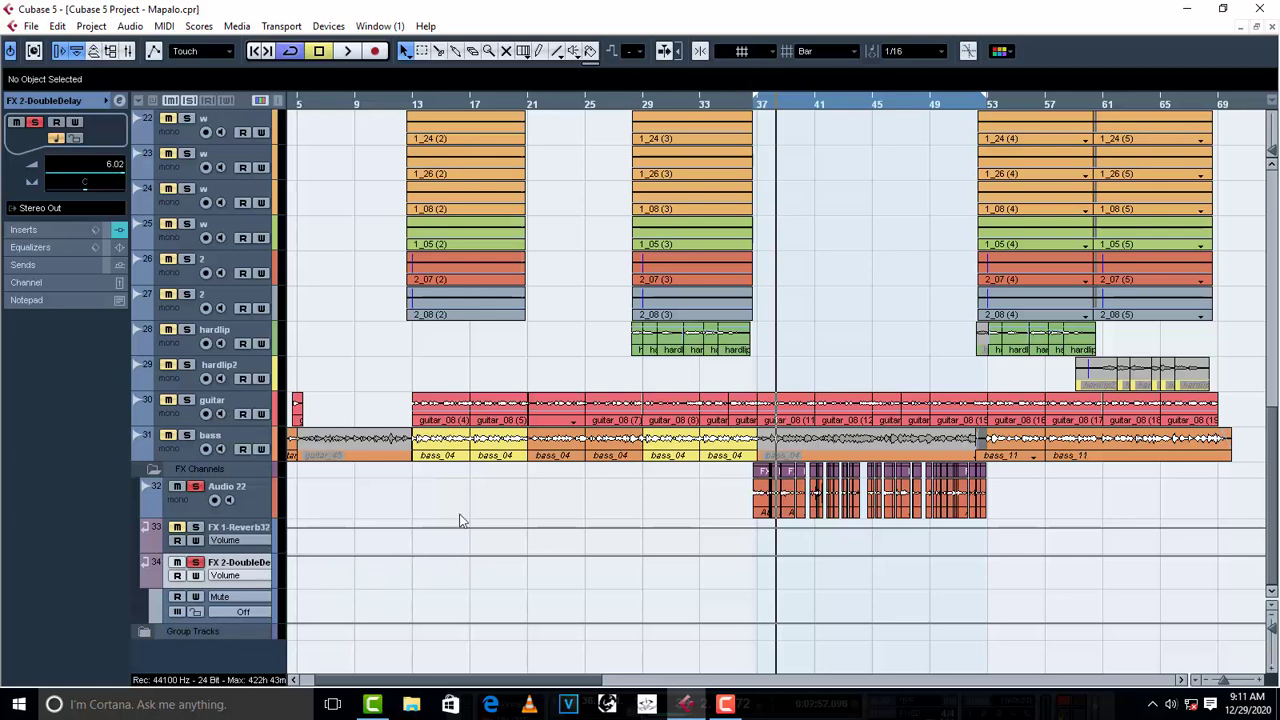
drag(122, 178, 87, 184)
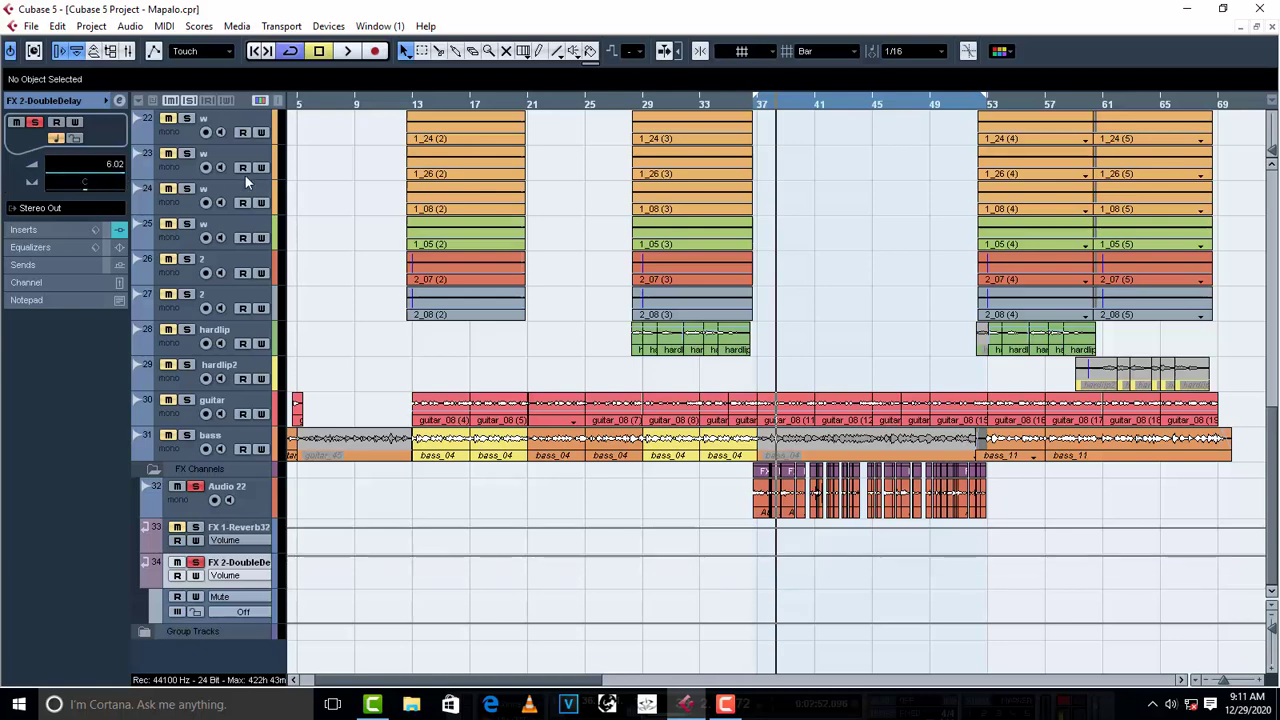
- Test the FX 2-DoubleDelay volume fader, return it to 6.02 dB, and enable Write automation
scroll(200, 190, left, 1)
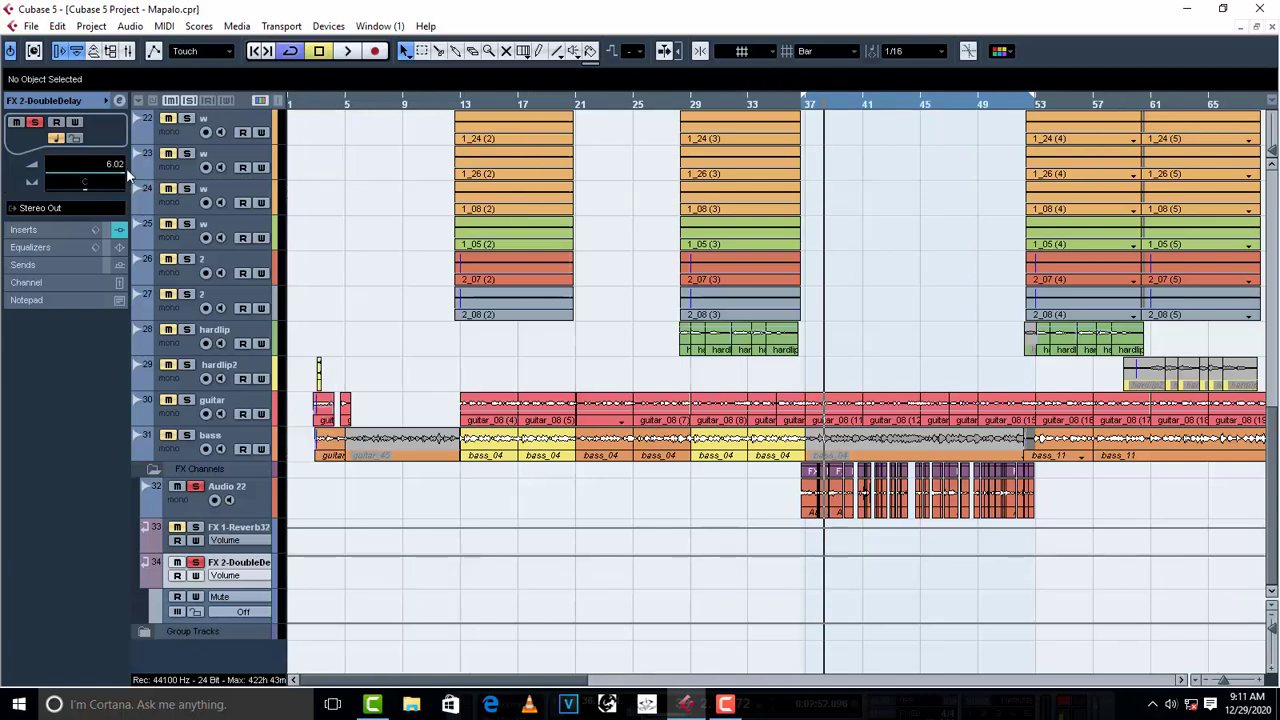
drag(118, 178, 138, 188)
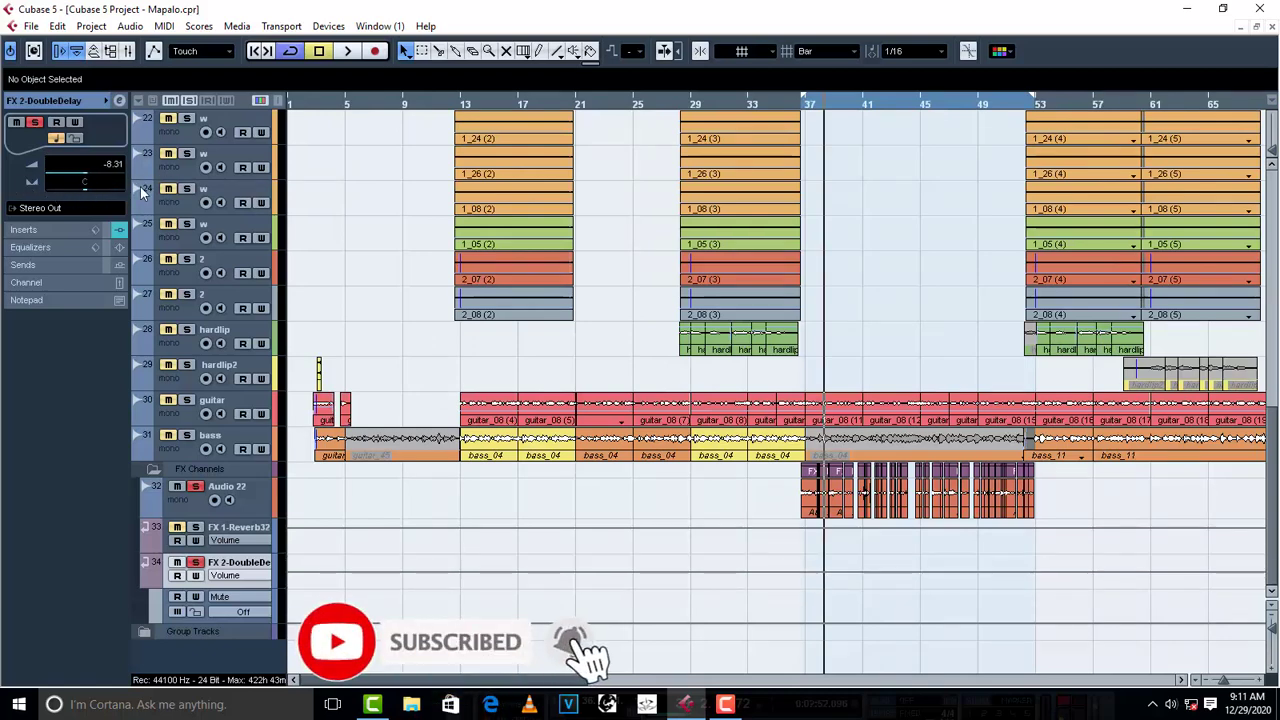
drag(138, 188, 158, 188)
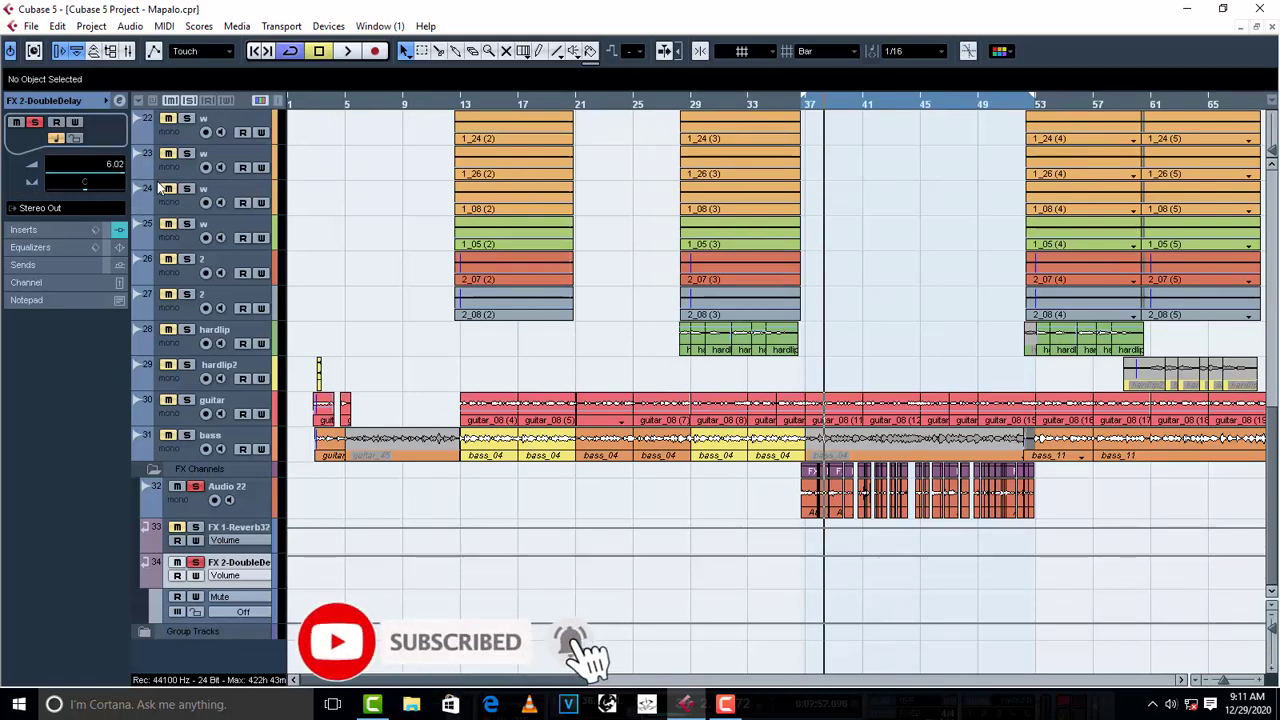
click(196, 577)
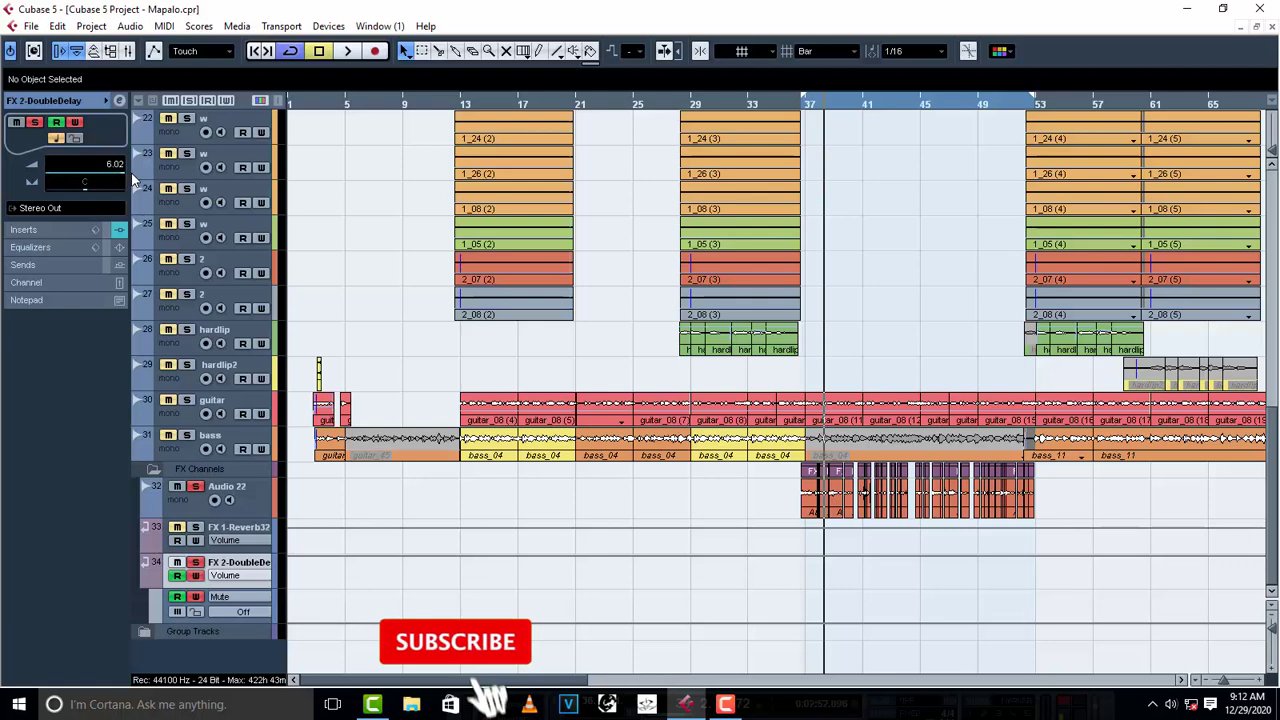
click(138, 172)
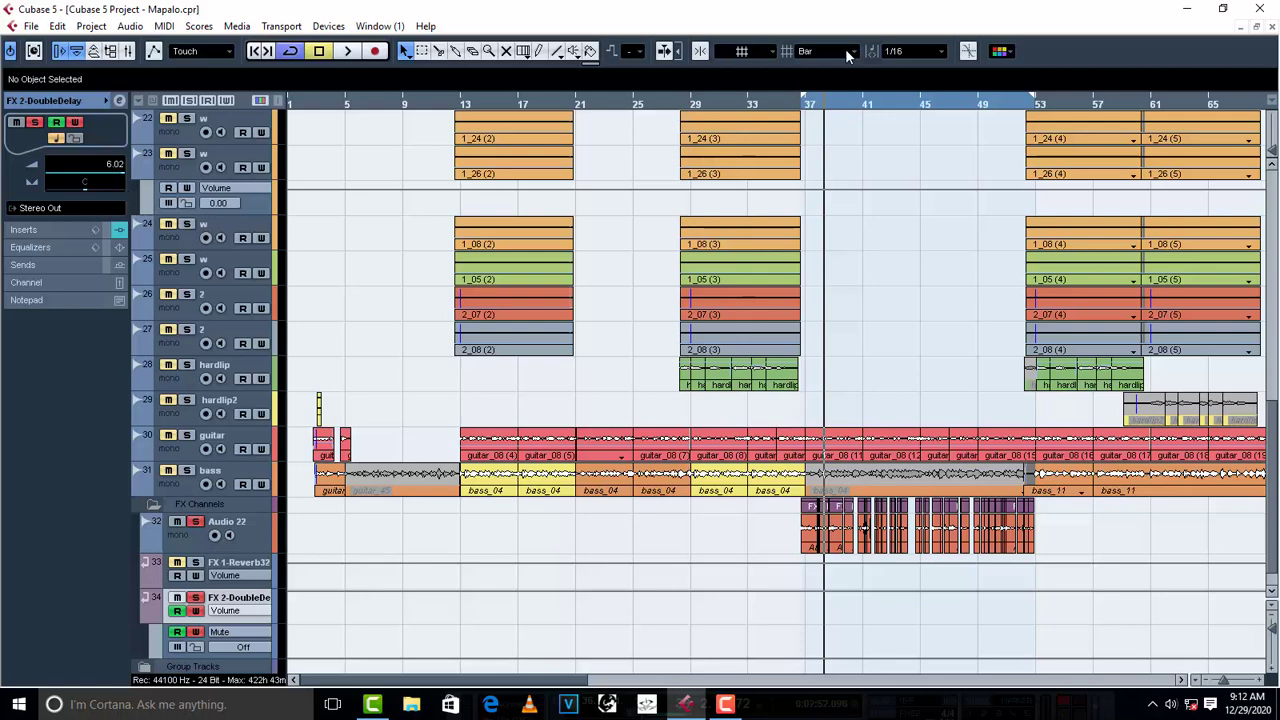
- Move the playback position back to bar 37
click(803, 110)
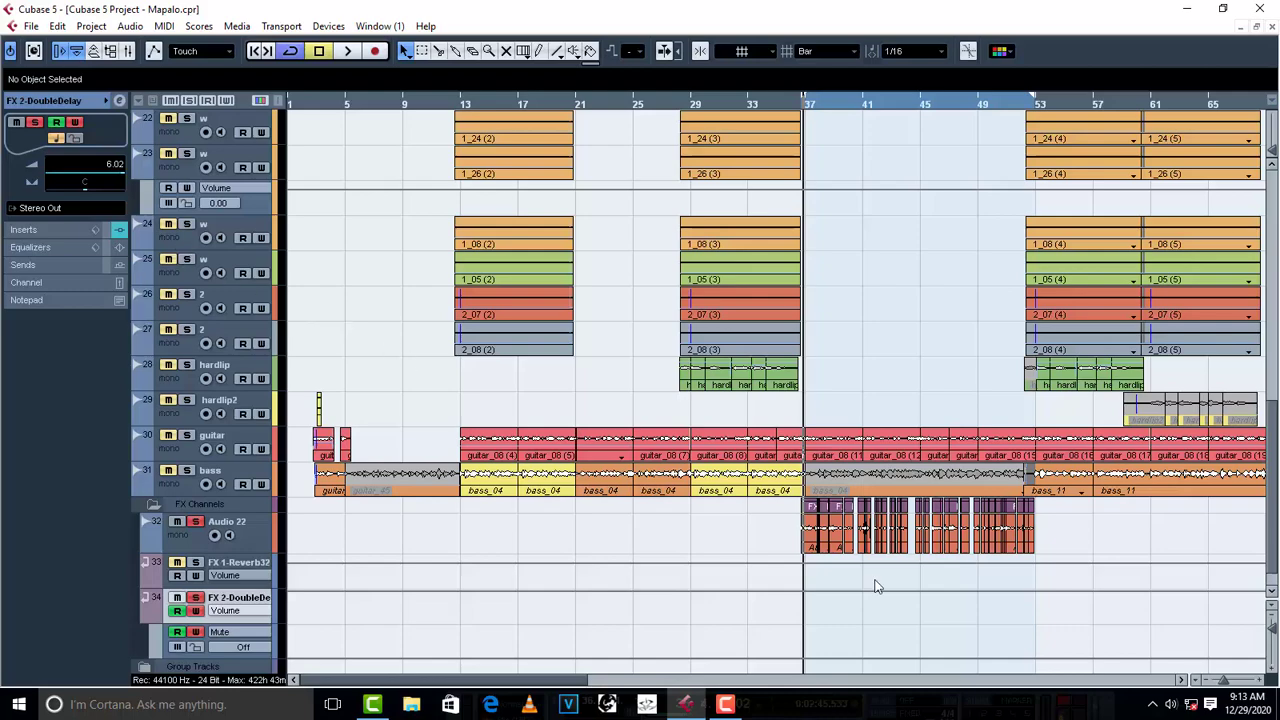
- Zoom the arrangement so bars 35–41 around bar 37 fill the view
drag(526, 685, 561, 685)
key(h)
key(h)
key(h)
key(h)
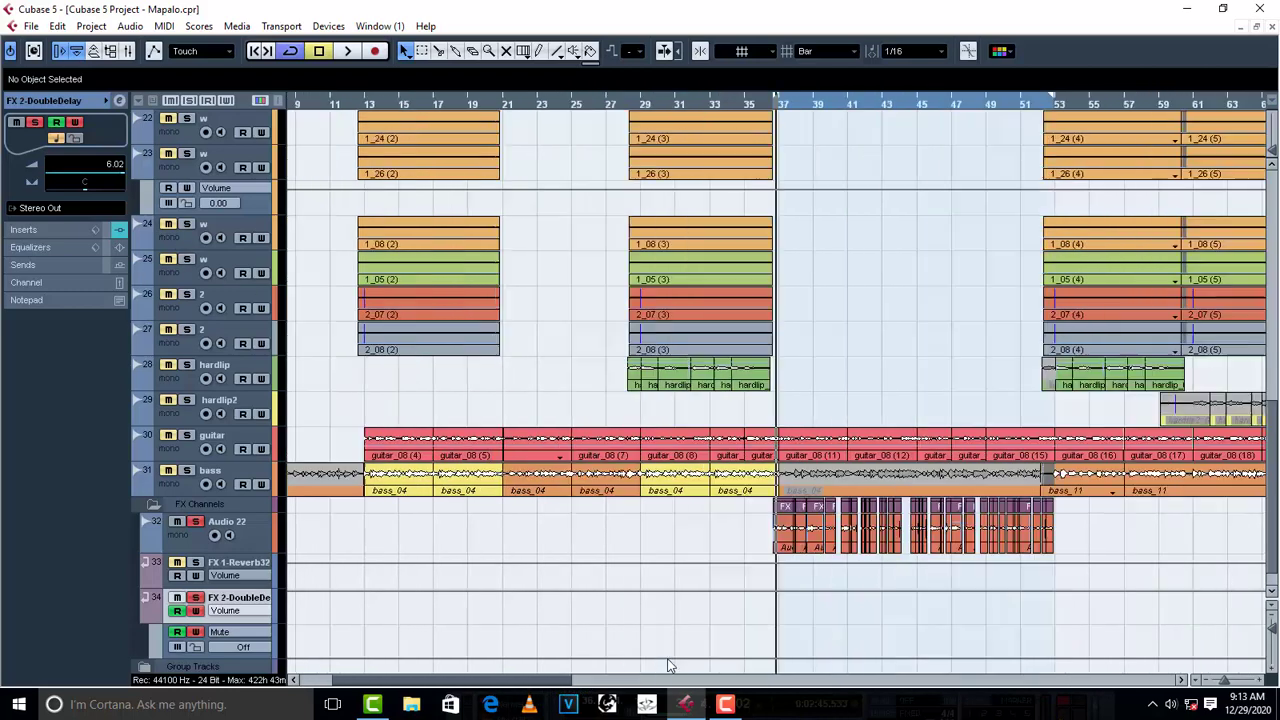
key(h)
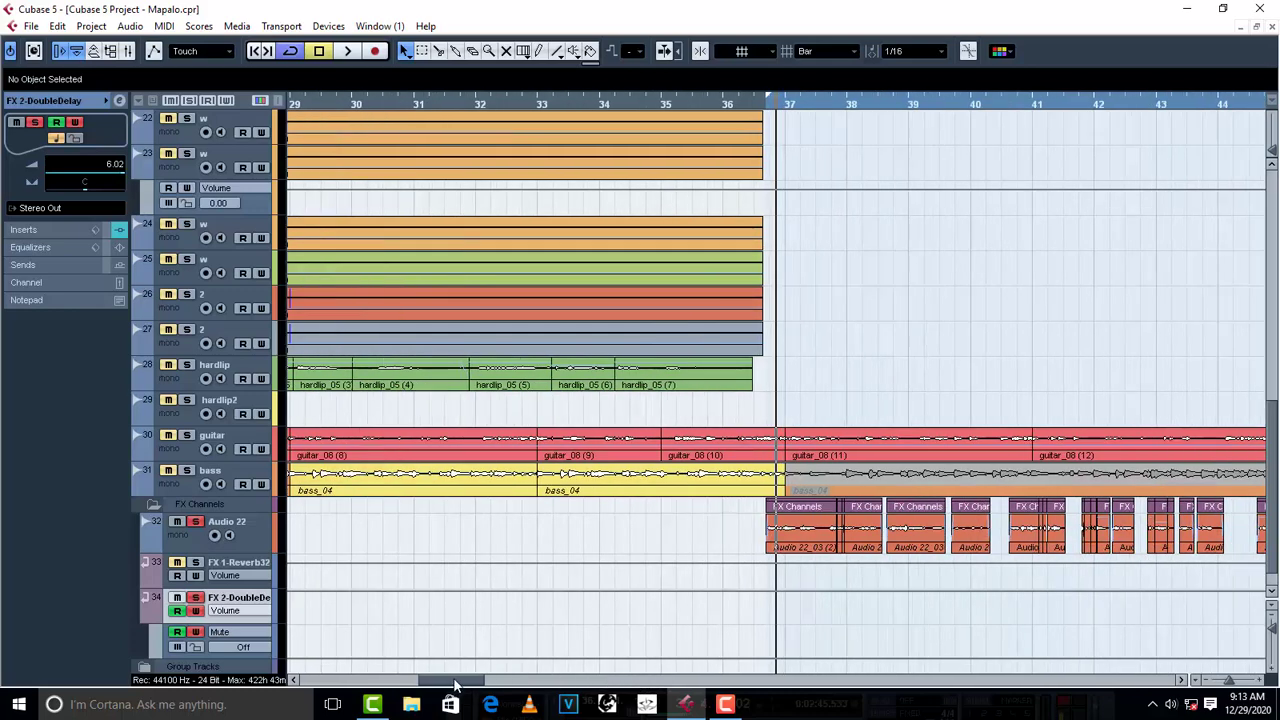
mouse_move(455, 685)
mouse_down()
mouse_move(395, 685)
mouse_move(480, 685)
mouse_move(455, 686)
mouse_up()
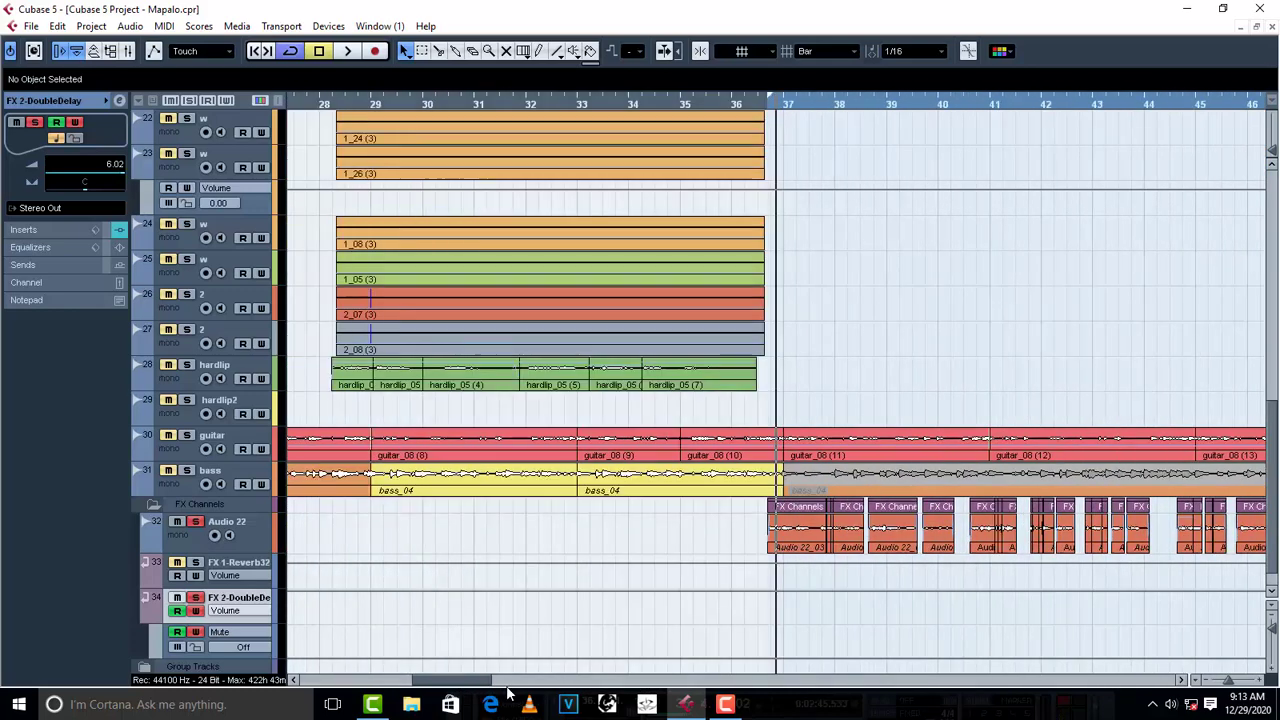
key(g)
key(g)
key(g)
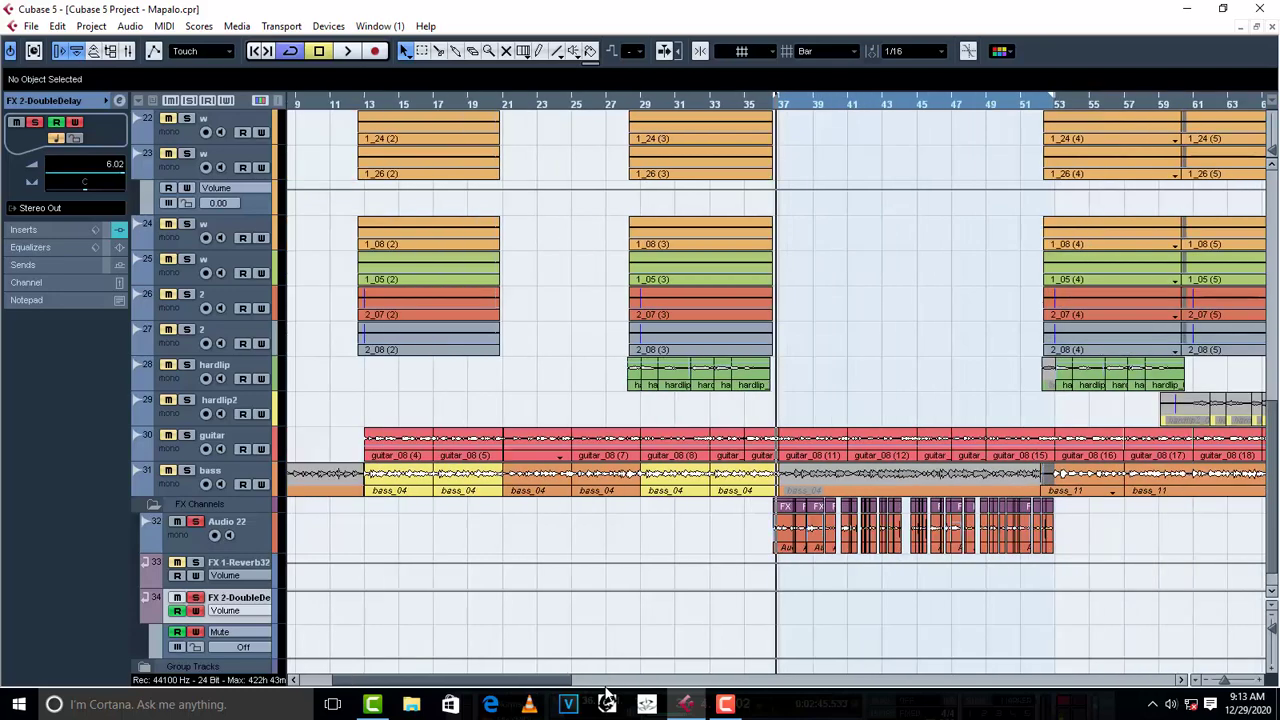
key(h)
key(h)
key(h)
key(h)
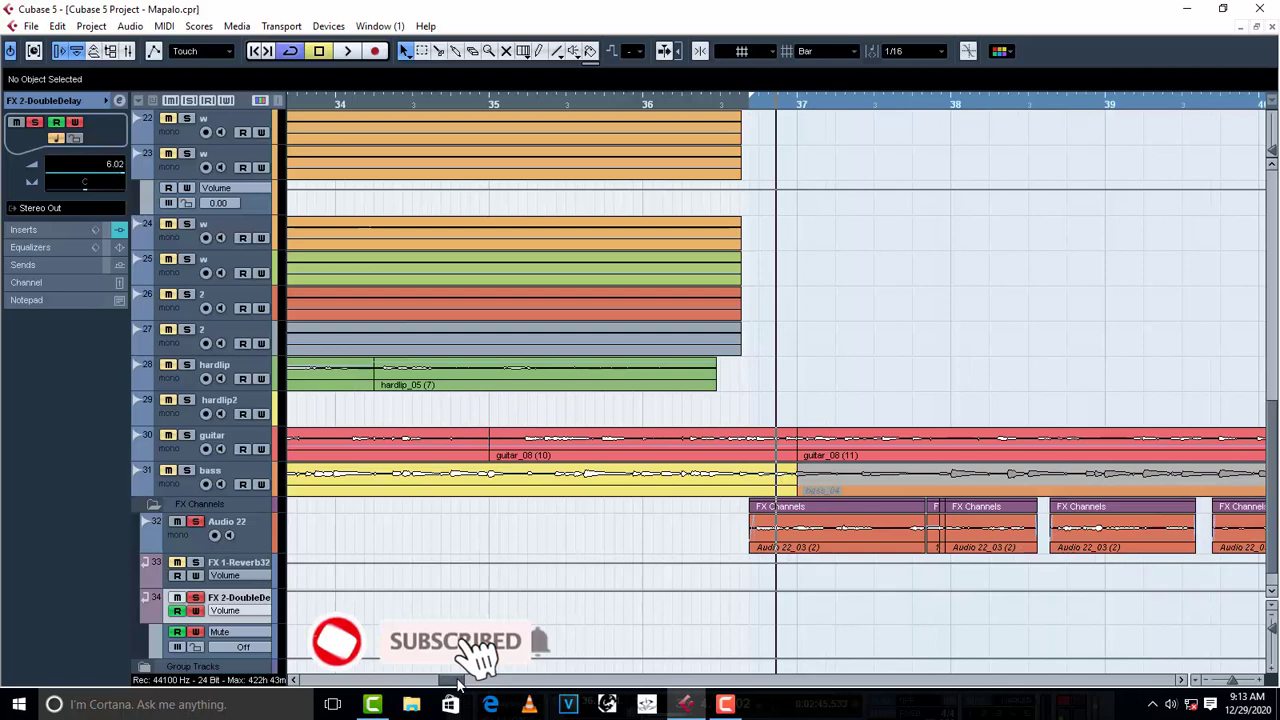
key(h)
drag(458, 683, 468, 683)
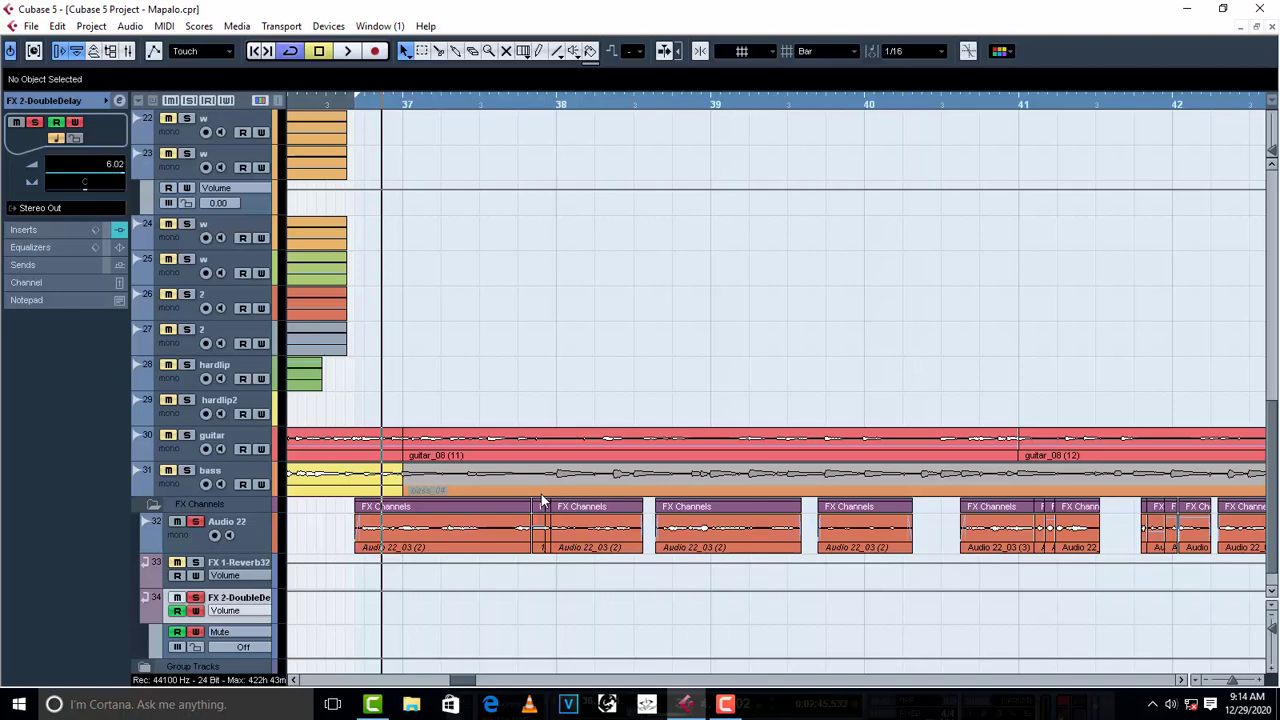
- Play from bar 37 and record the delay volume cutting to silence and back to 6.02 repeatedly
click(358, 105)
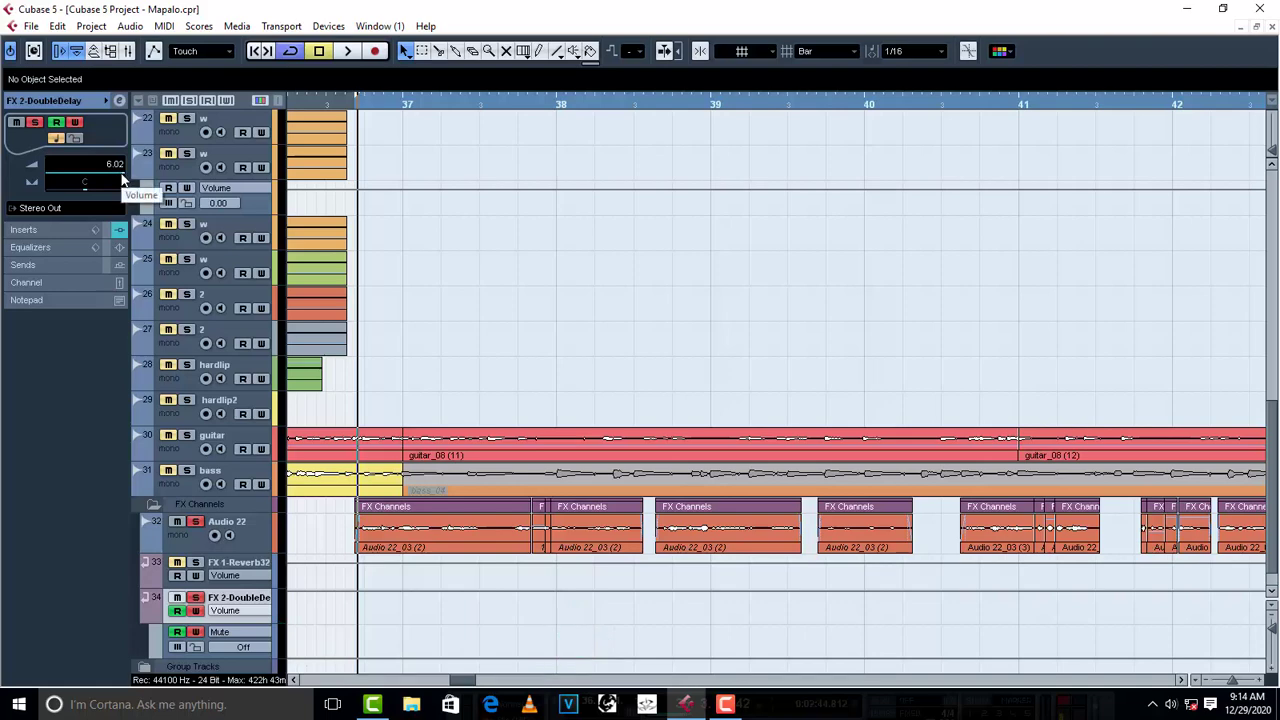
key(space)
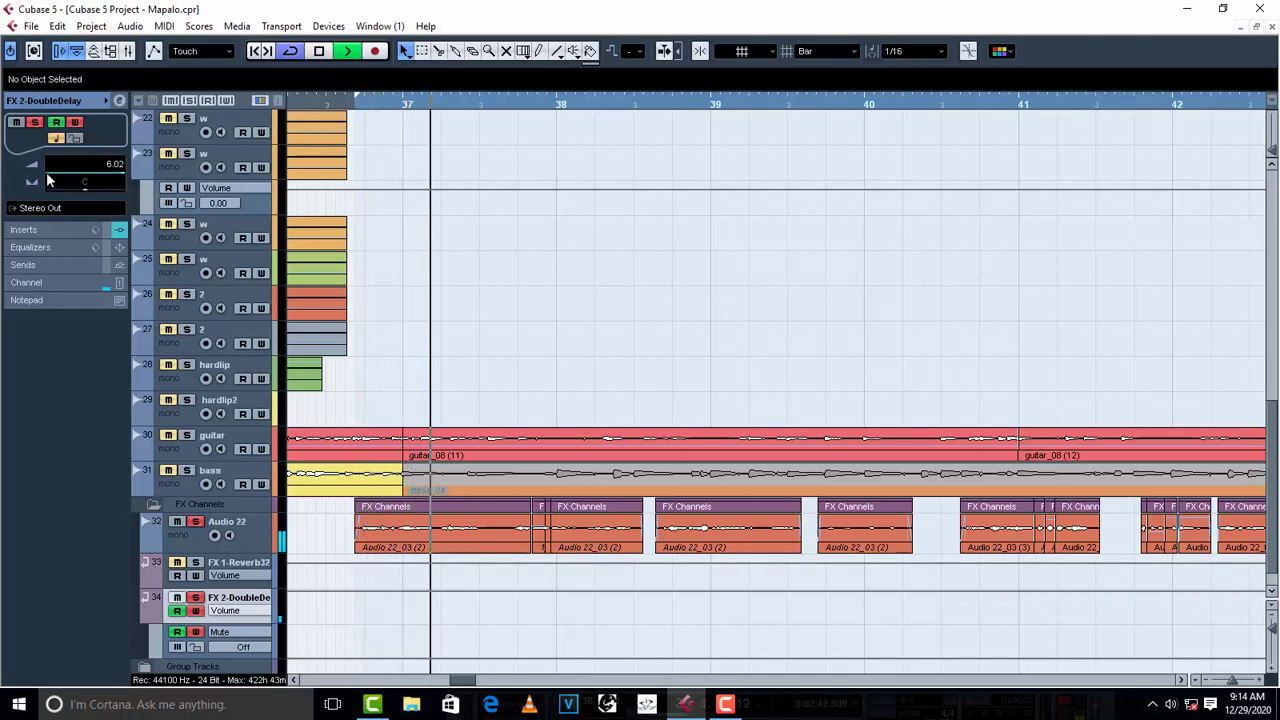
drag(48, 180, 122, 170)
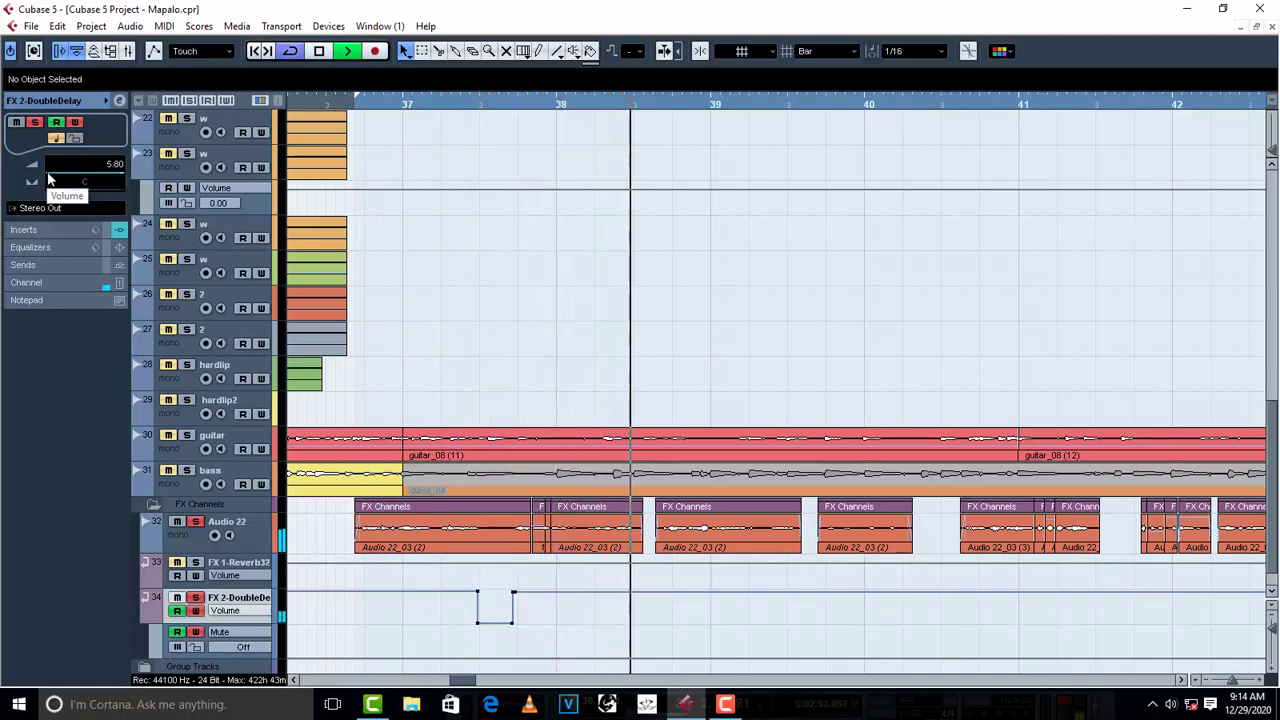
click(48, 176)
click(119, 170)
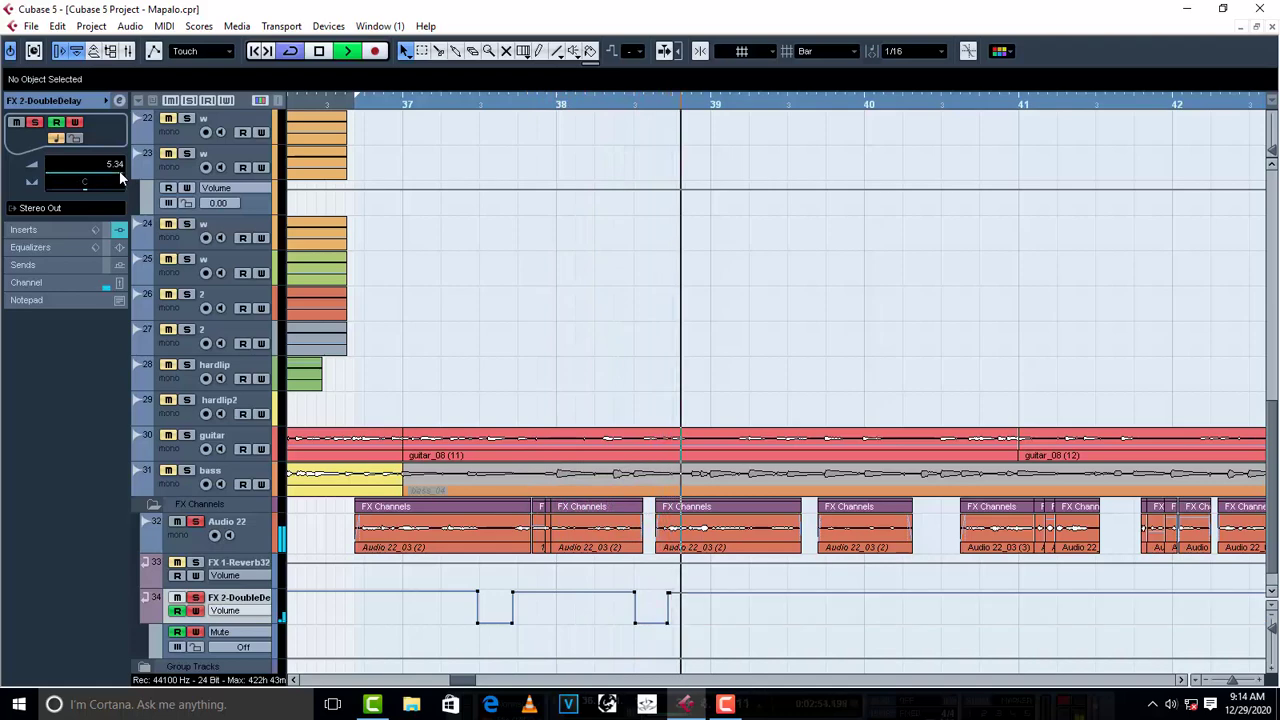
click(45, 172)
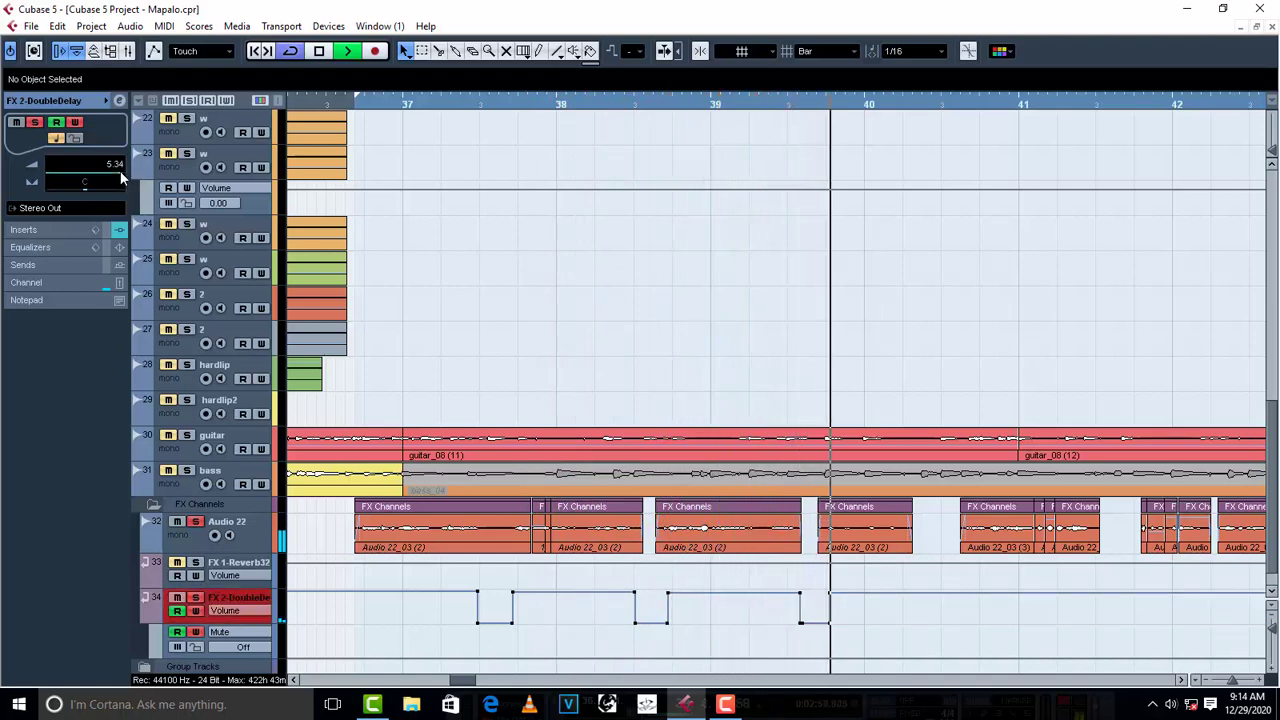
click(45, 172)
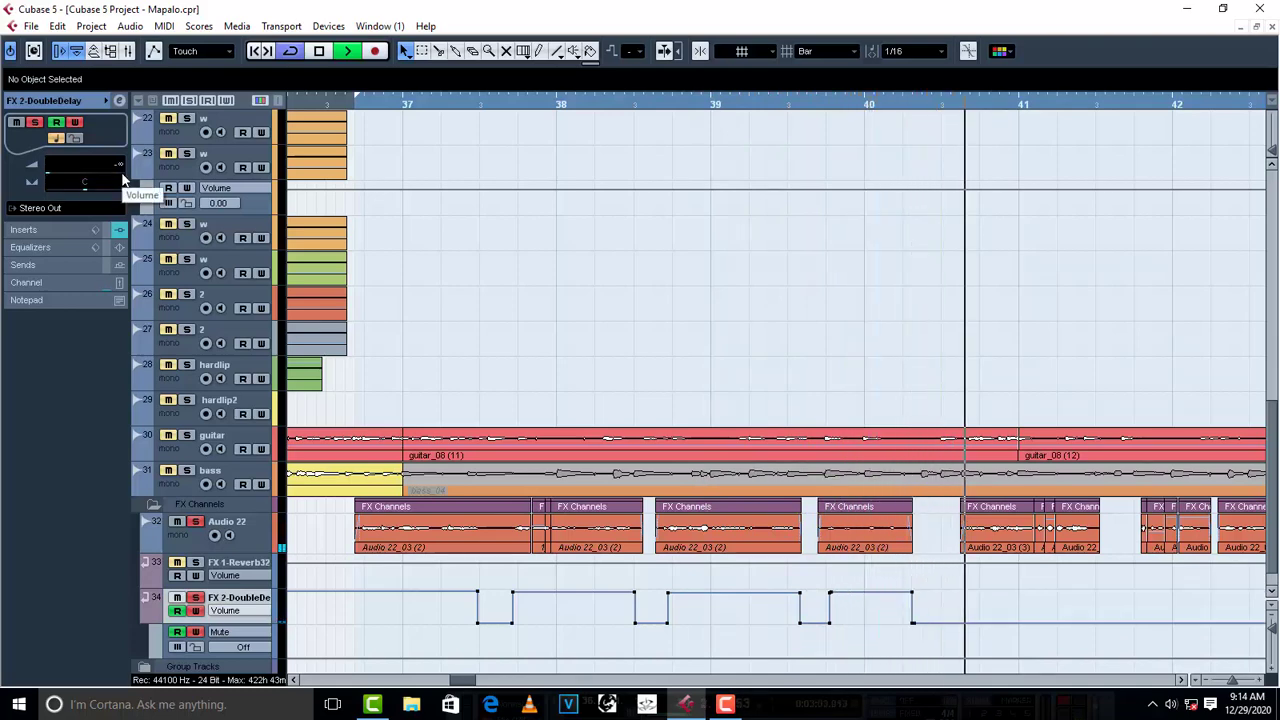
click(53, 181)
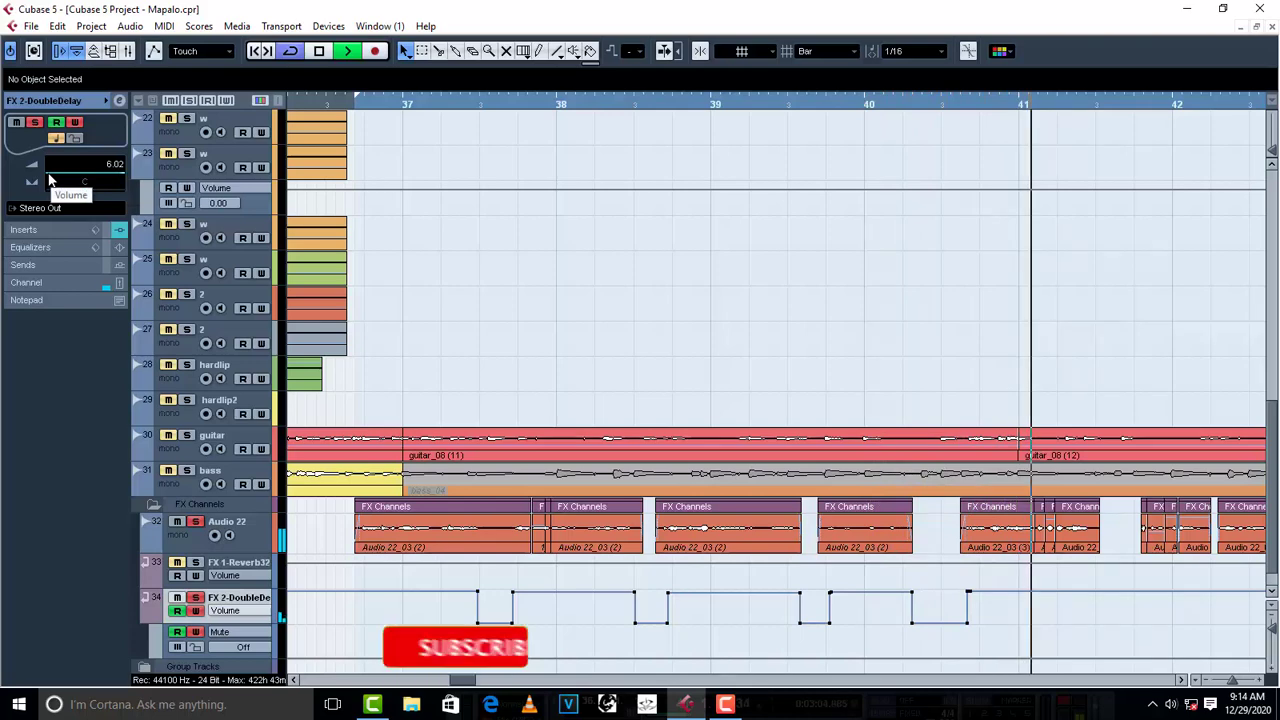
click(50, 180)
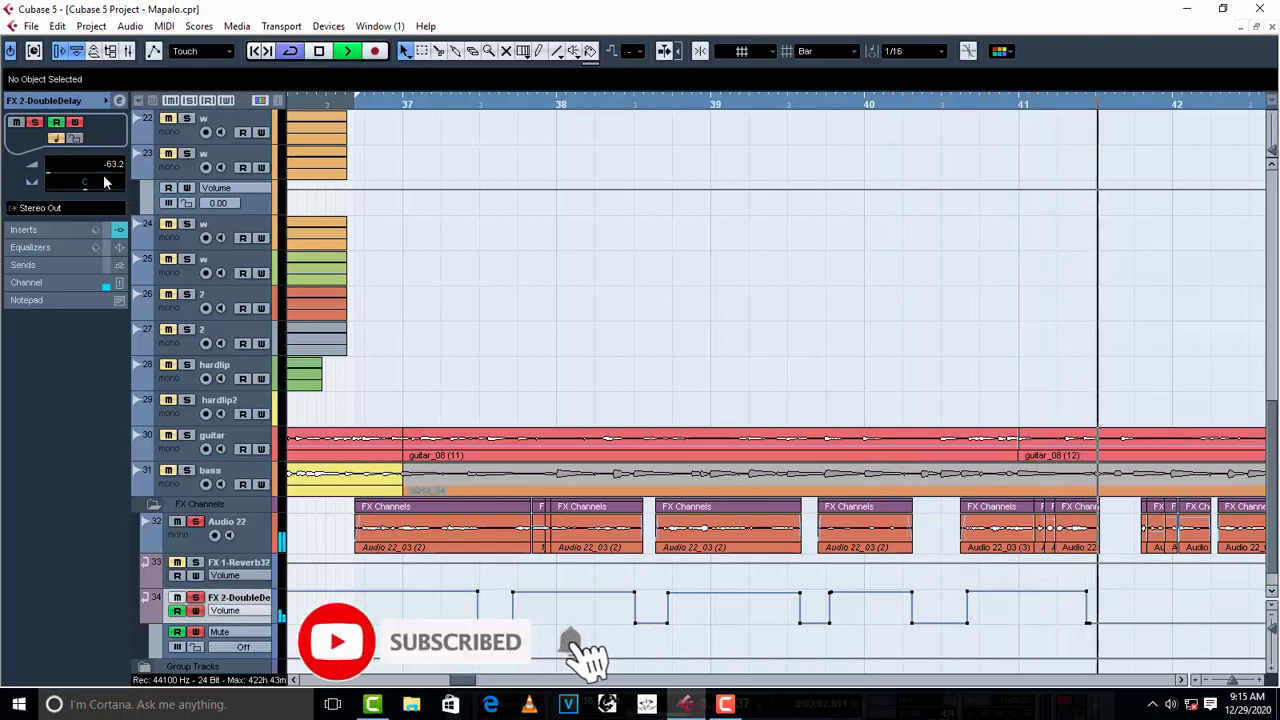
click(121, 180)
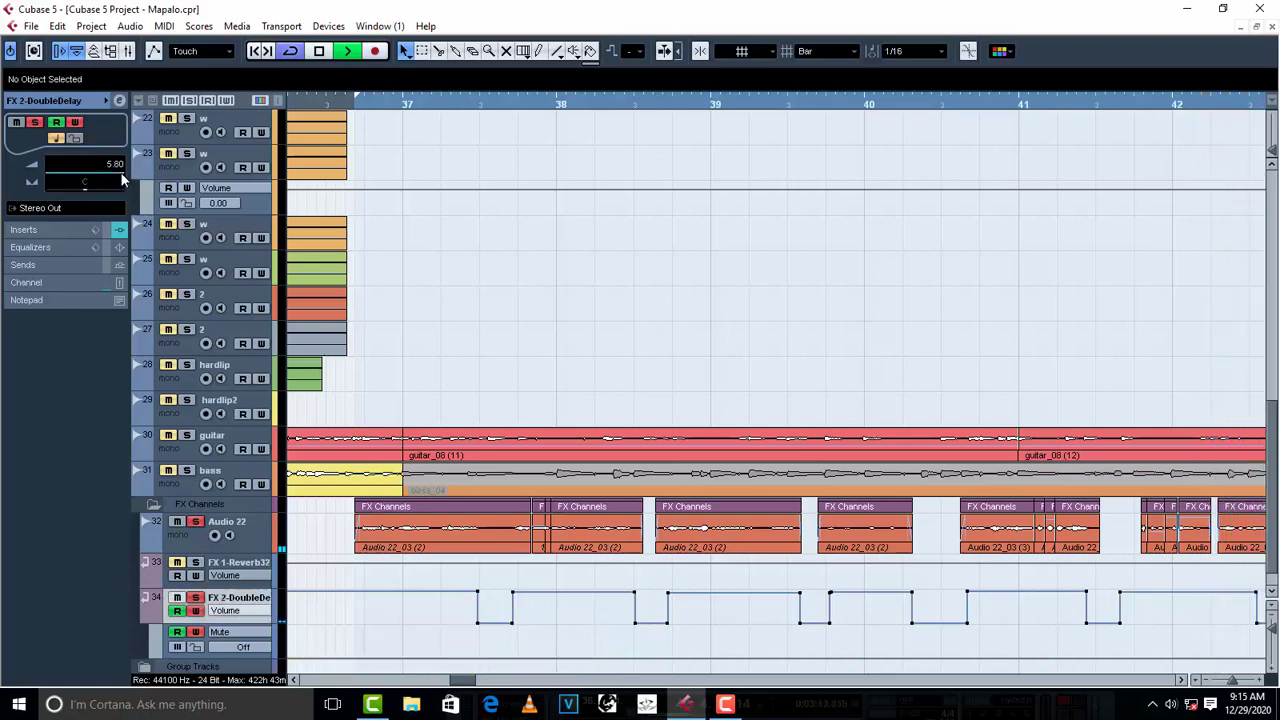
key(space)
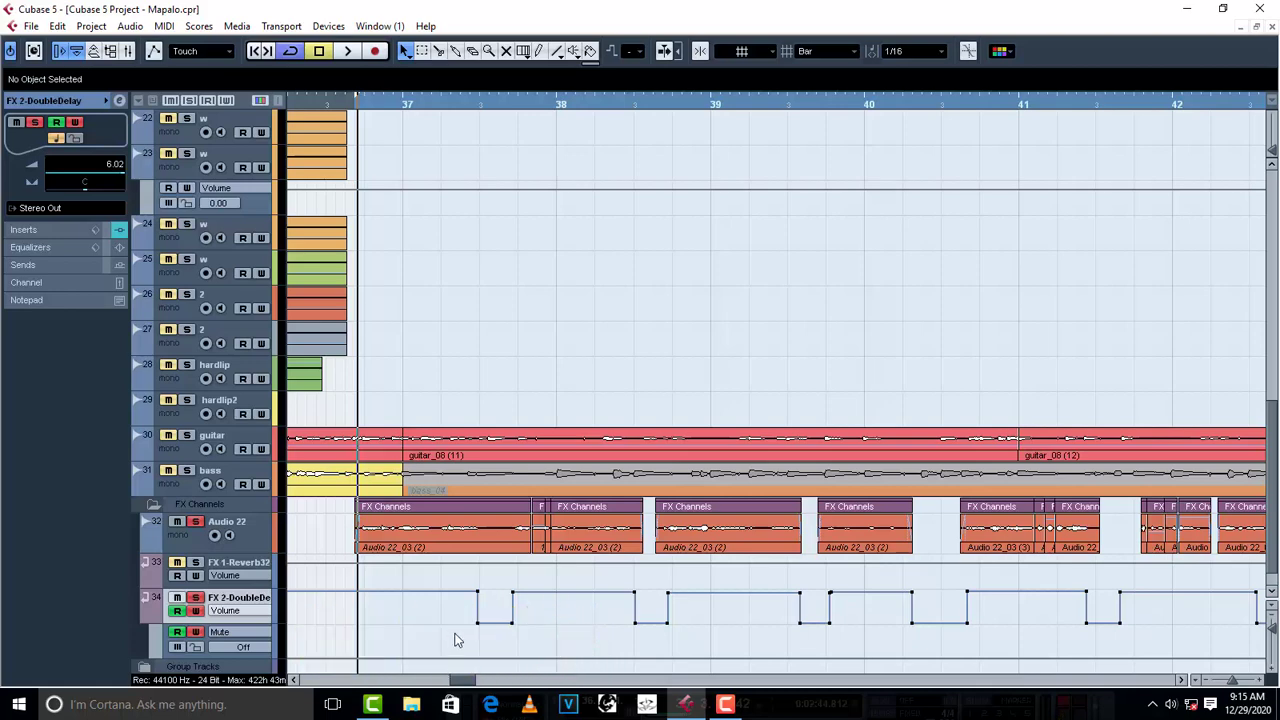
key(space)
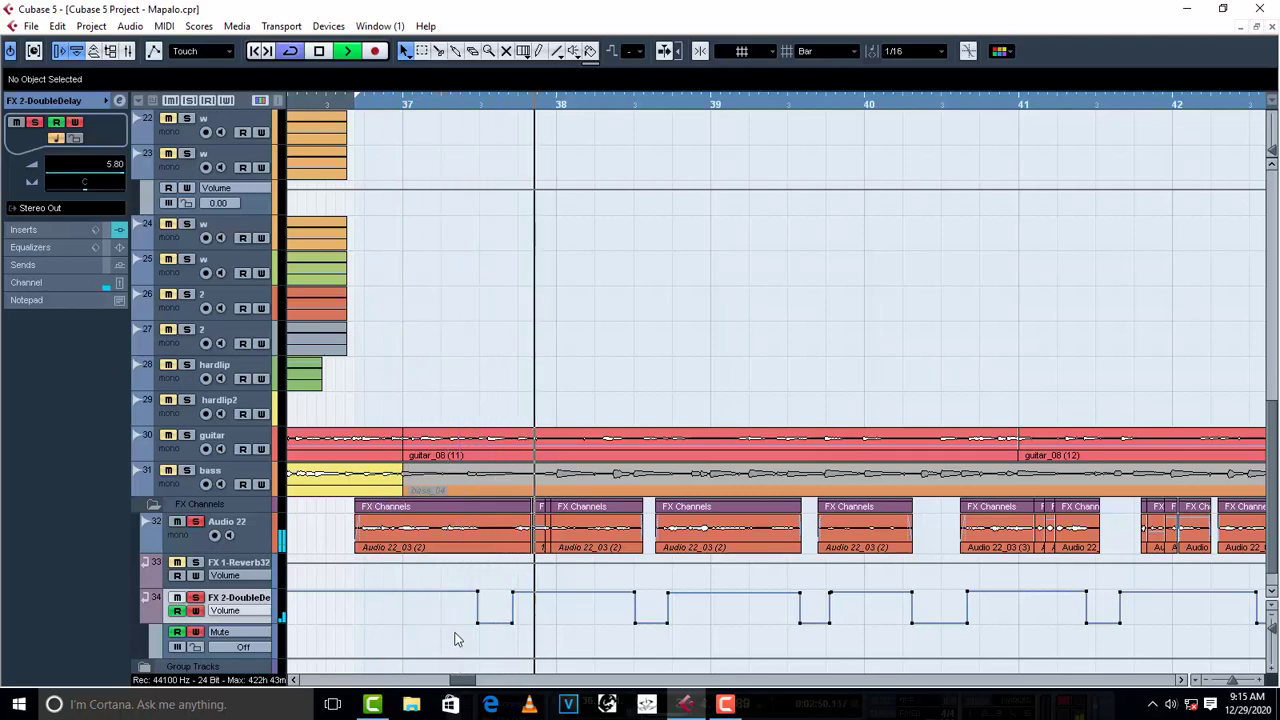
key(space)
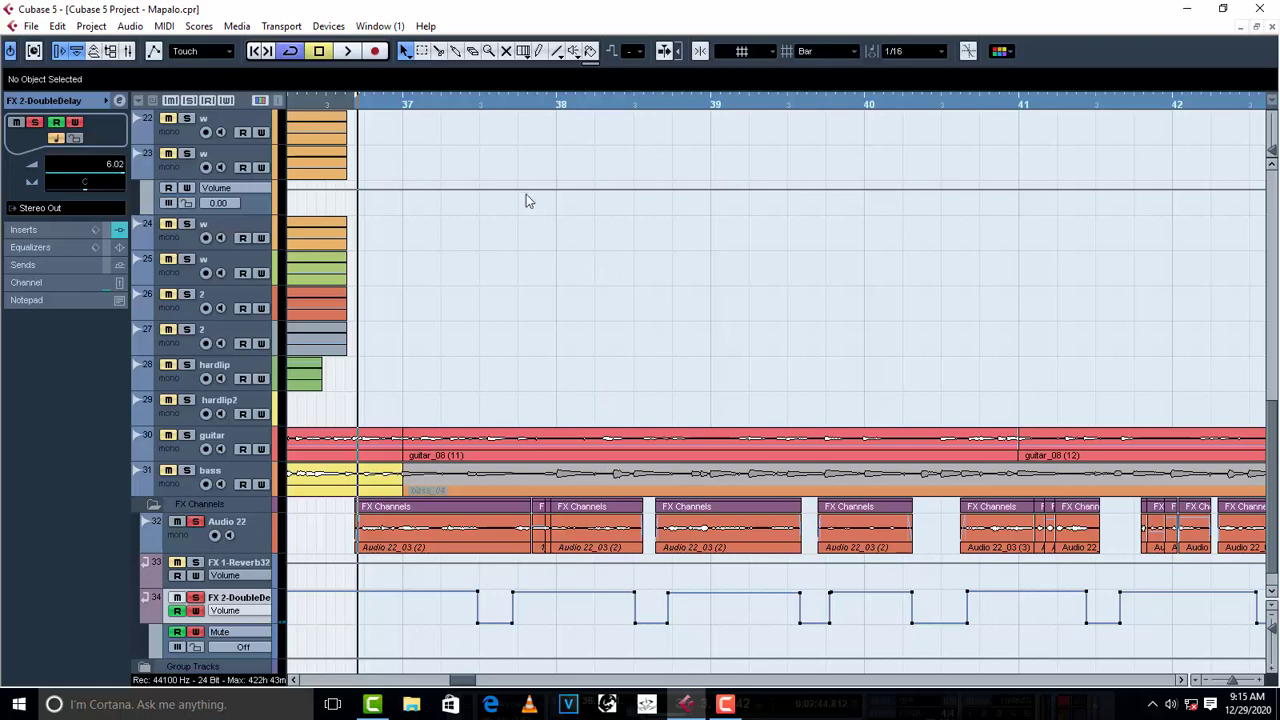
click(515, 110)
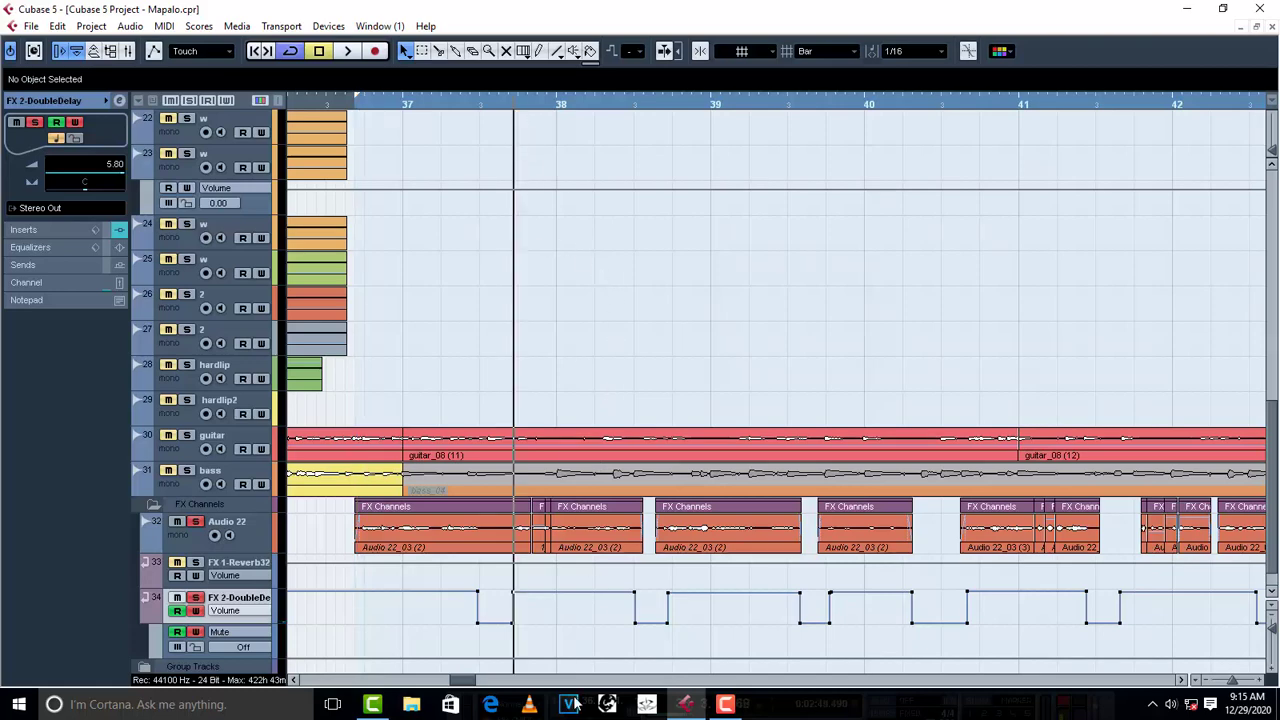
key(space)
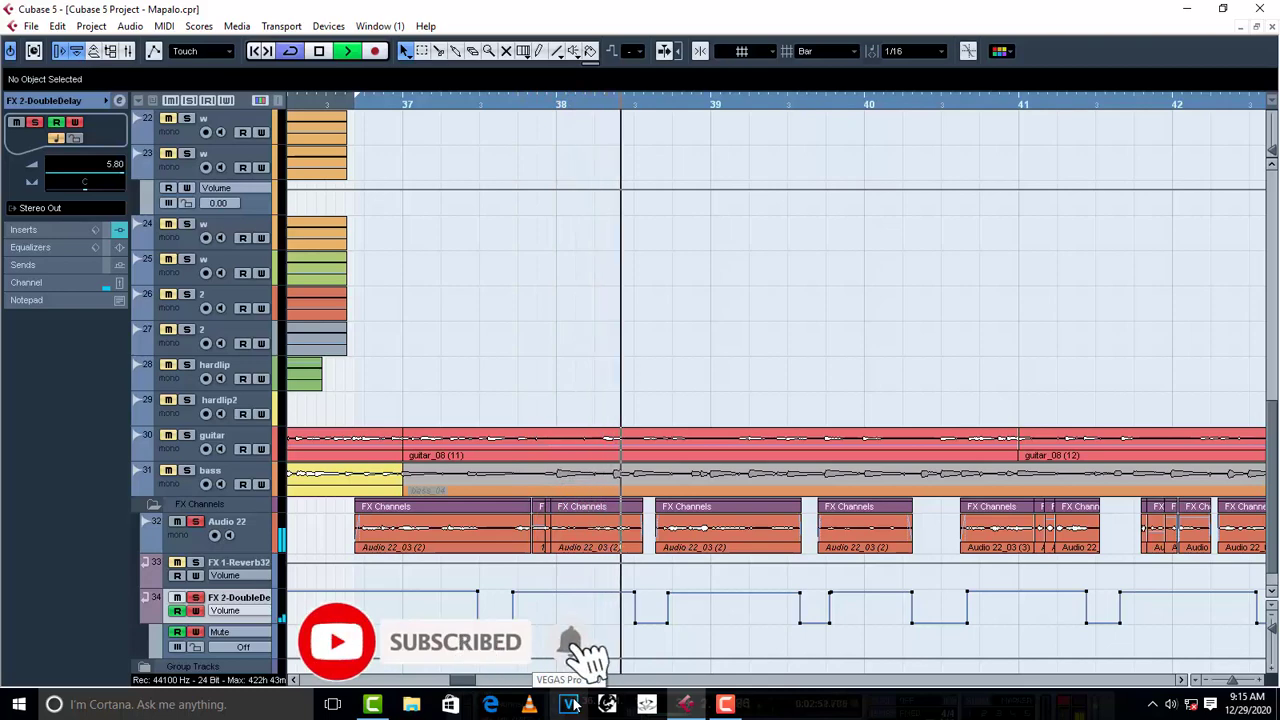
key(space)
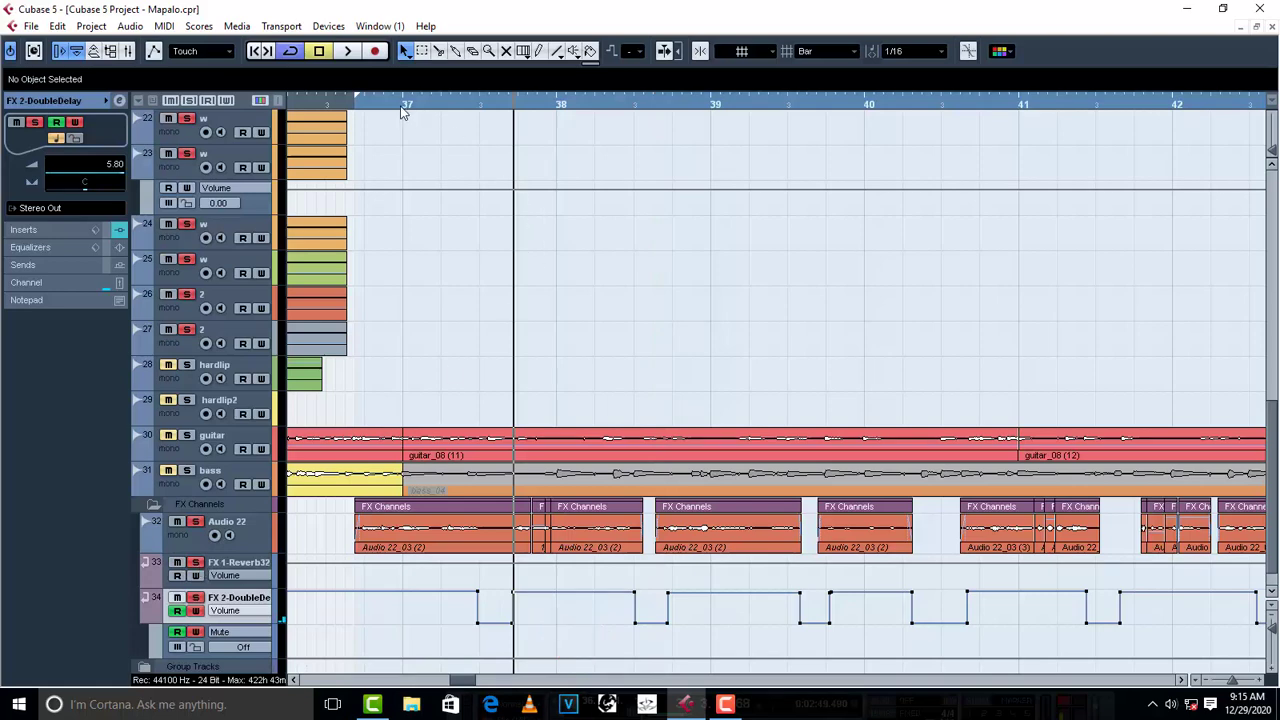
key(KP_1)
key(space)
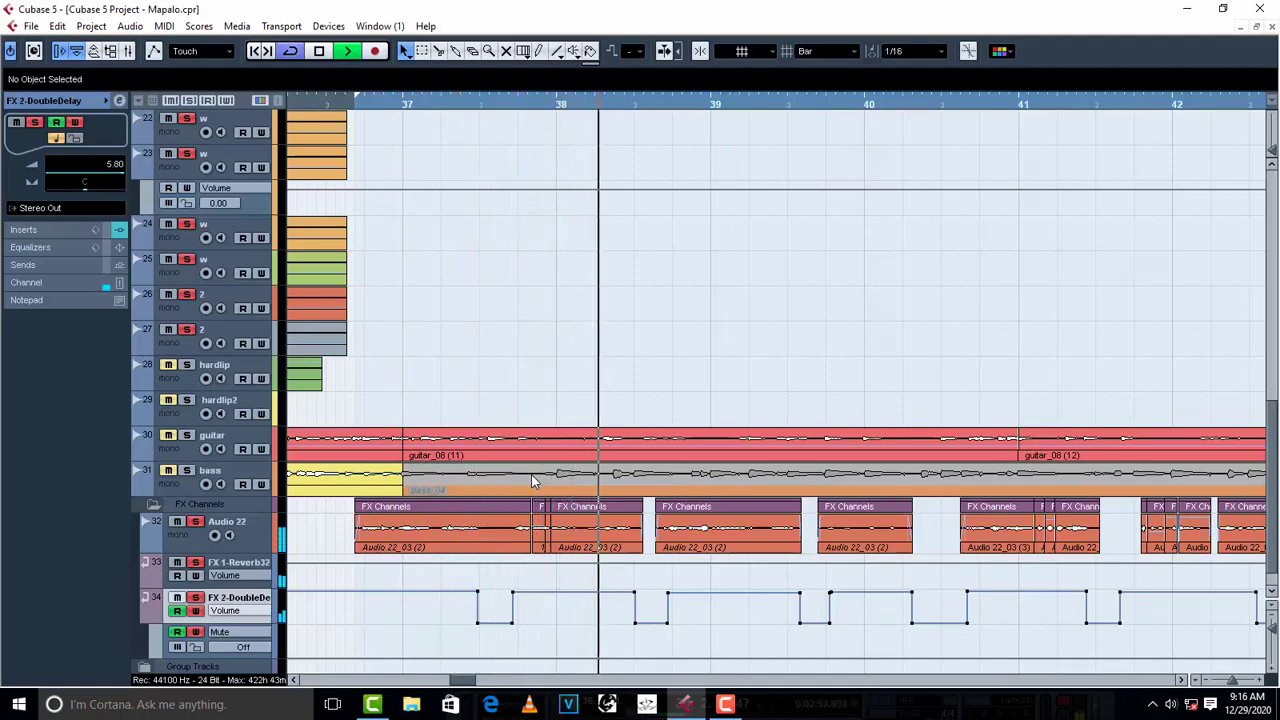
key(space)
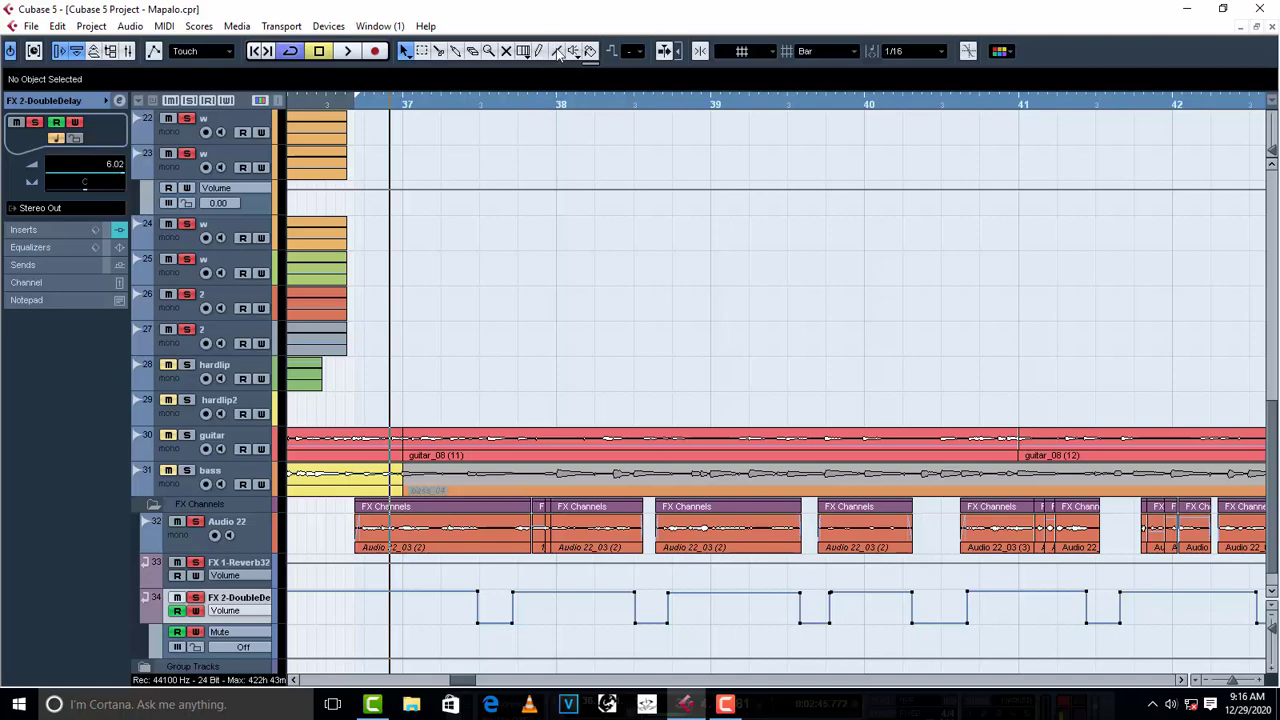
- Use the Line tool in Line mode to slope the first dip near bar 37, then audition it
click(557, 52)
click(559, 58)
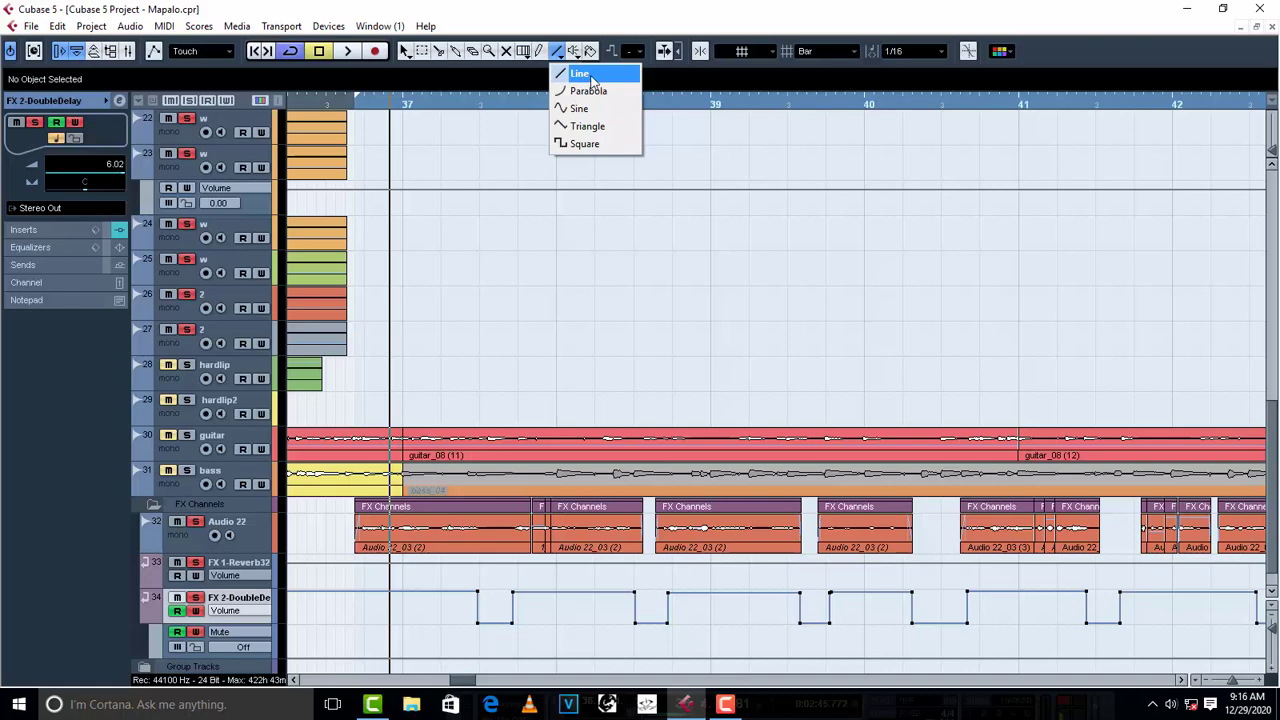
click(592, 80)
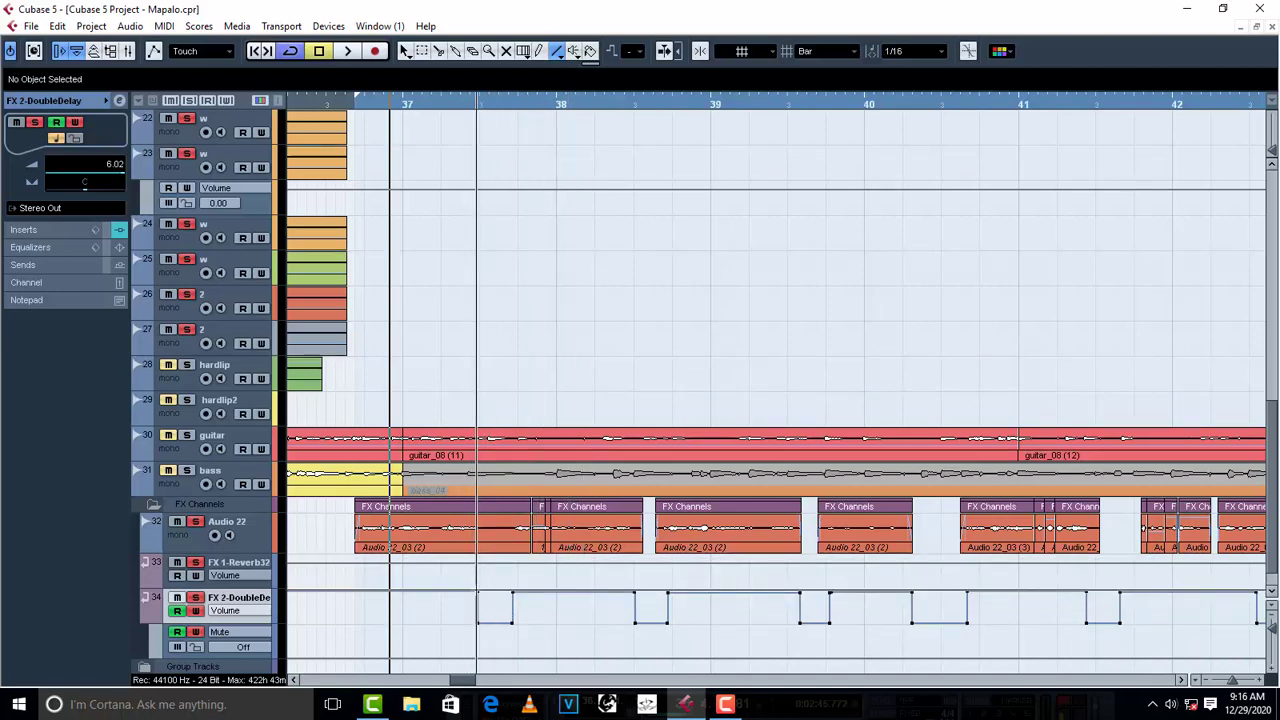
drag(476, 621, 494, 619)
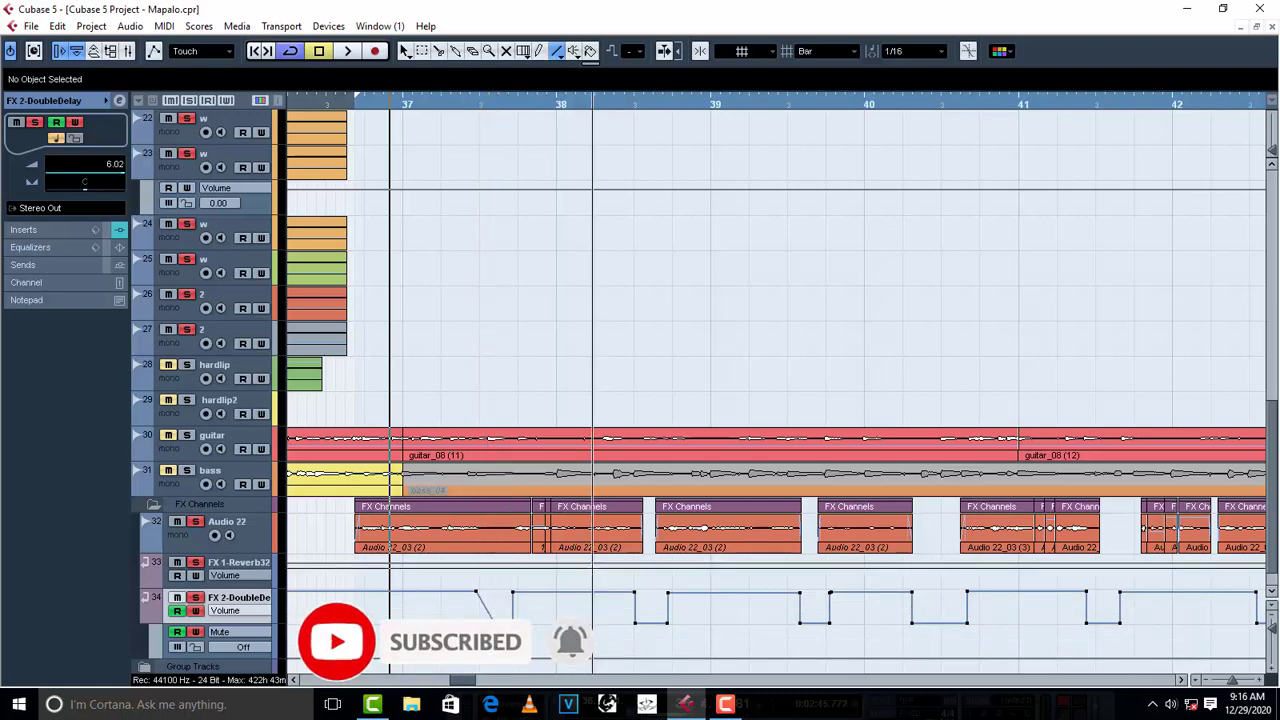
key(space)
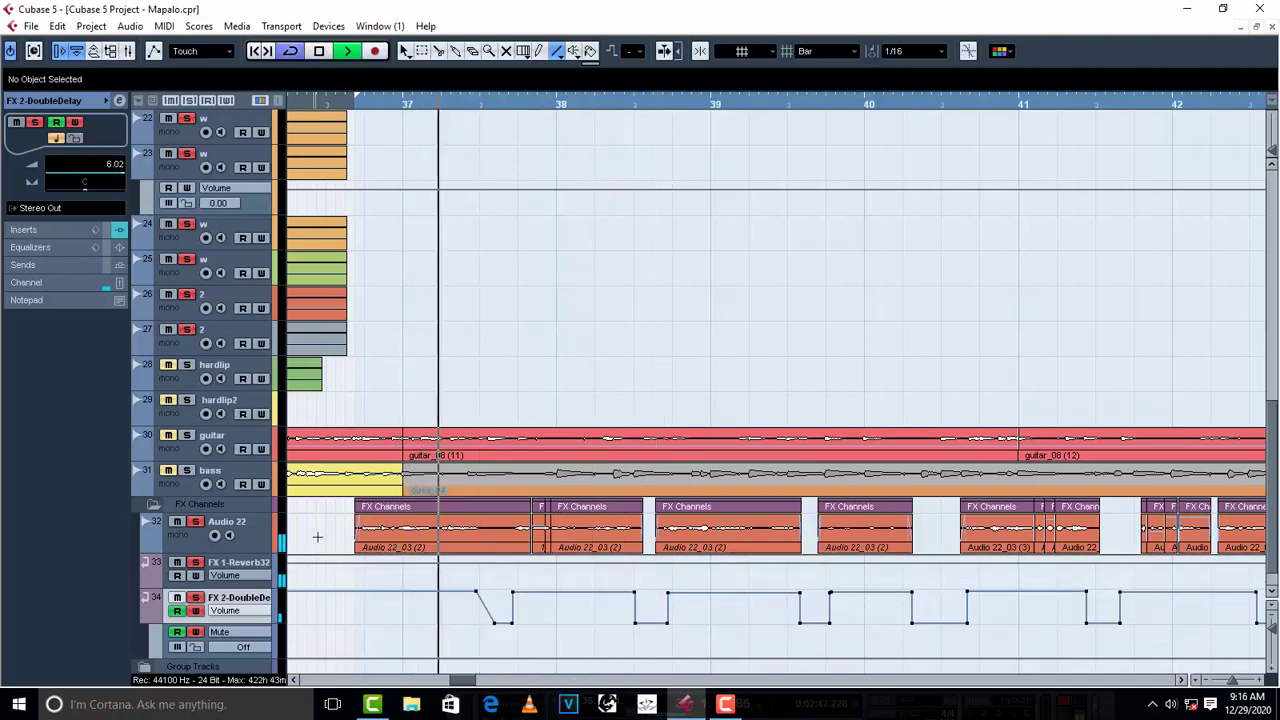
key(space)
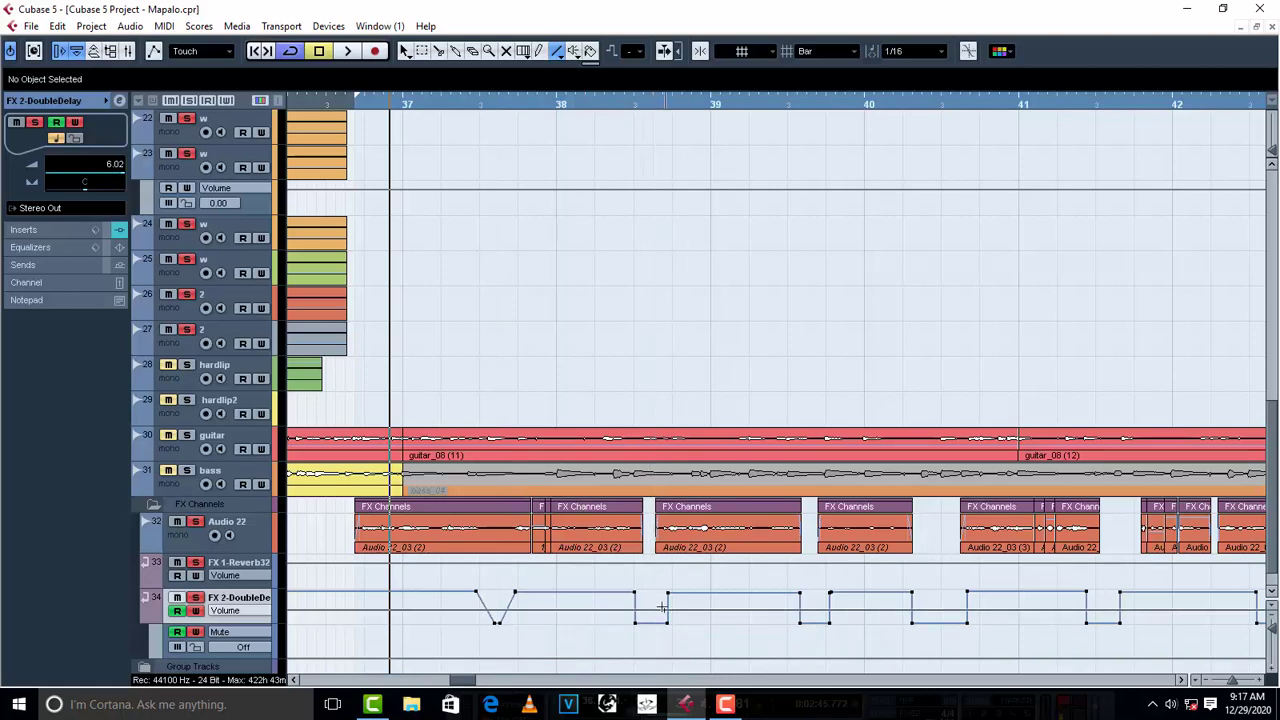
click(619, 104)
key(space)
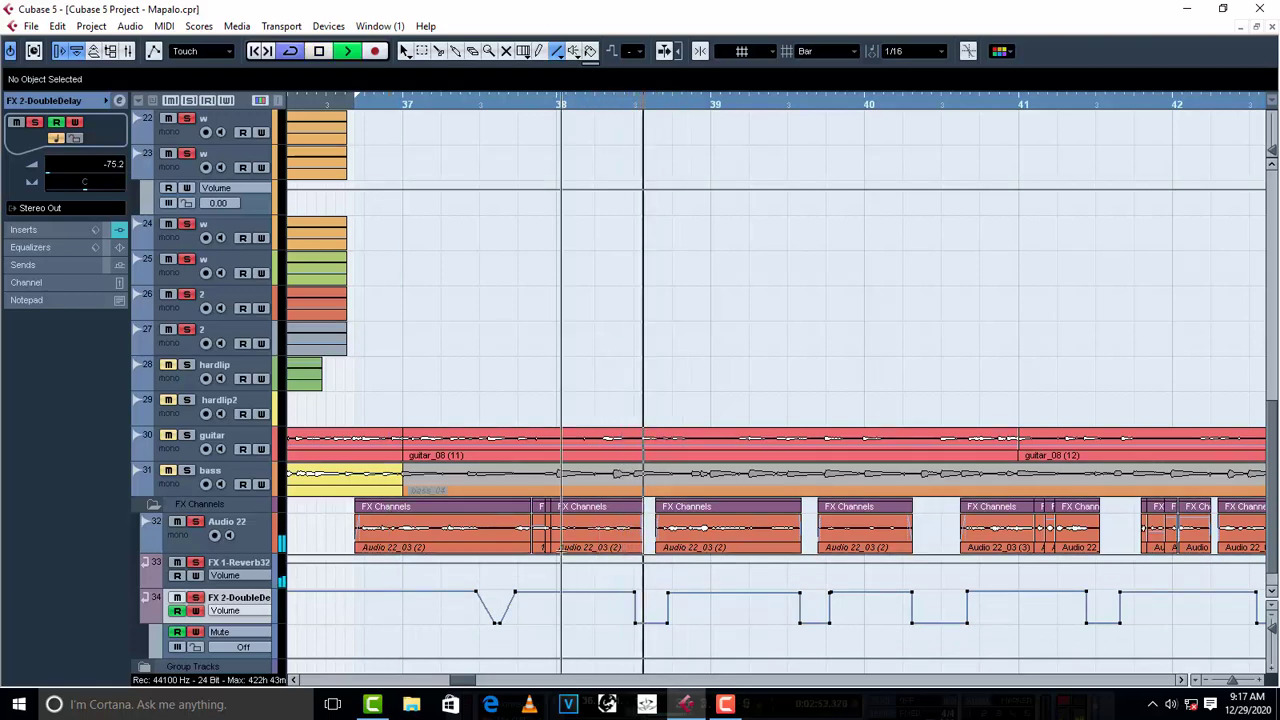
key(space)
click(450, 106)
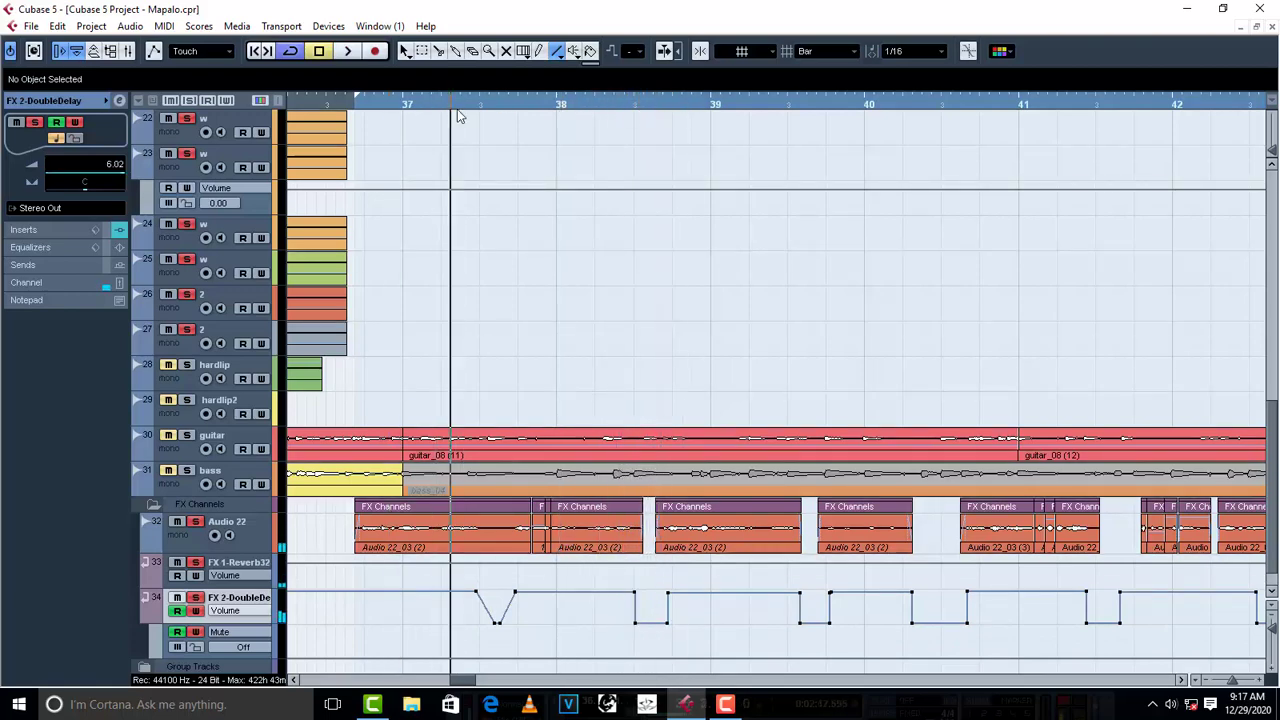
key(space)
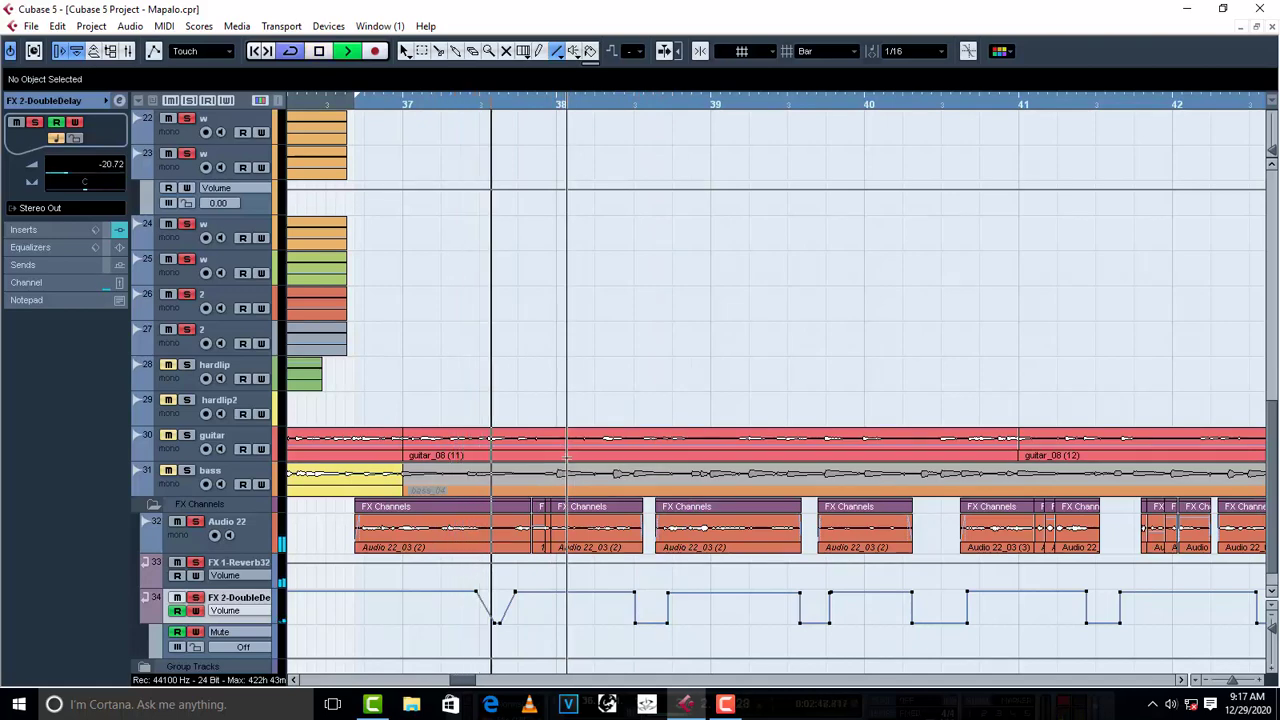
key(space)
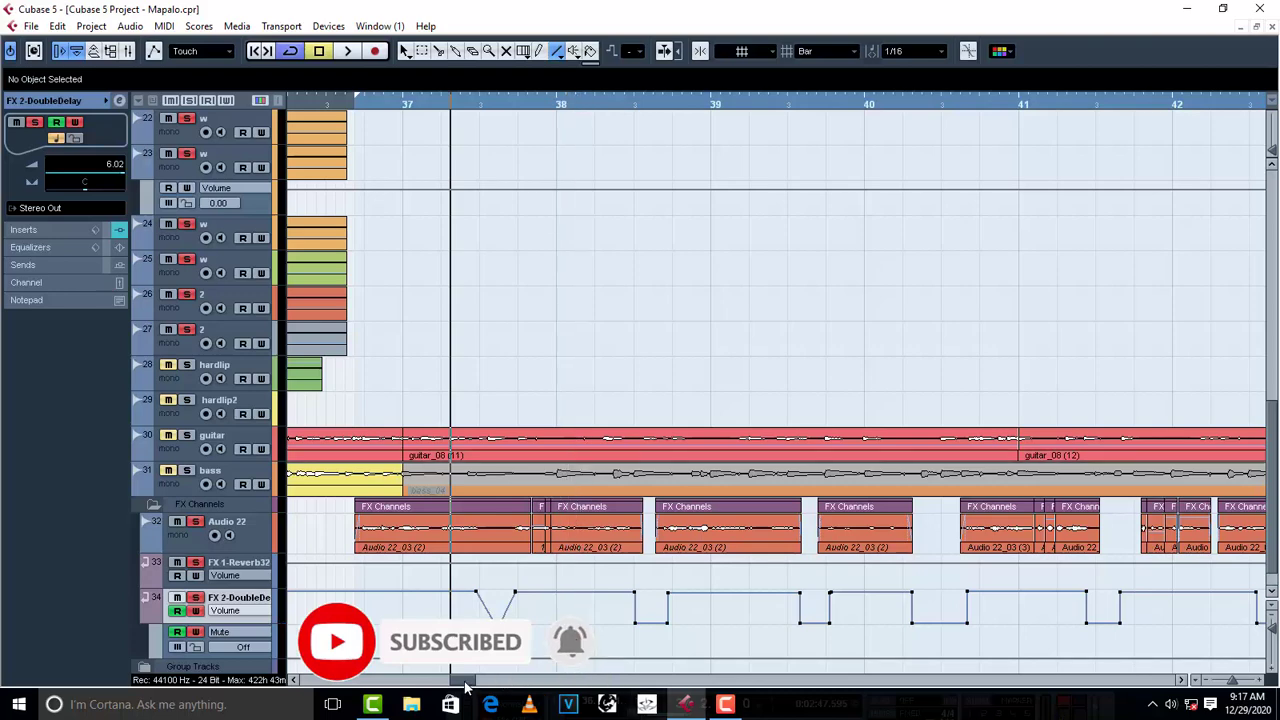
- Place the cursor between bars 39 and 40 and undo three automation edits with Ctrl+Z
drag(465, 683, 470, 683)
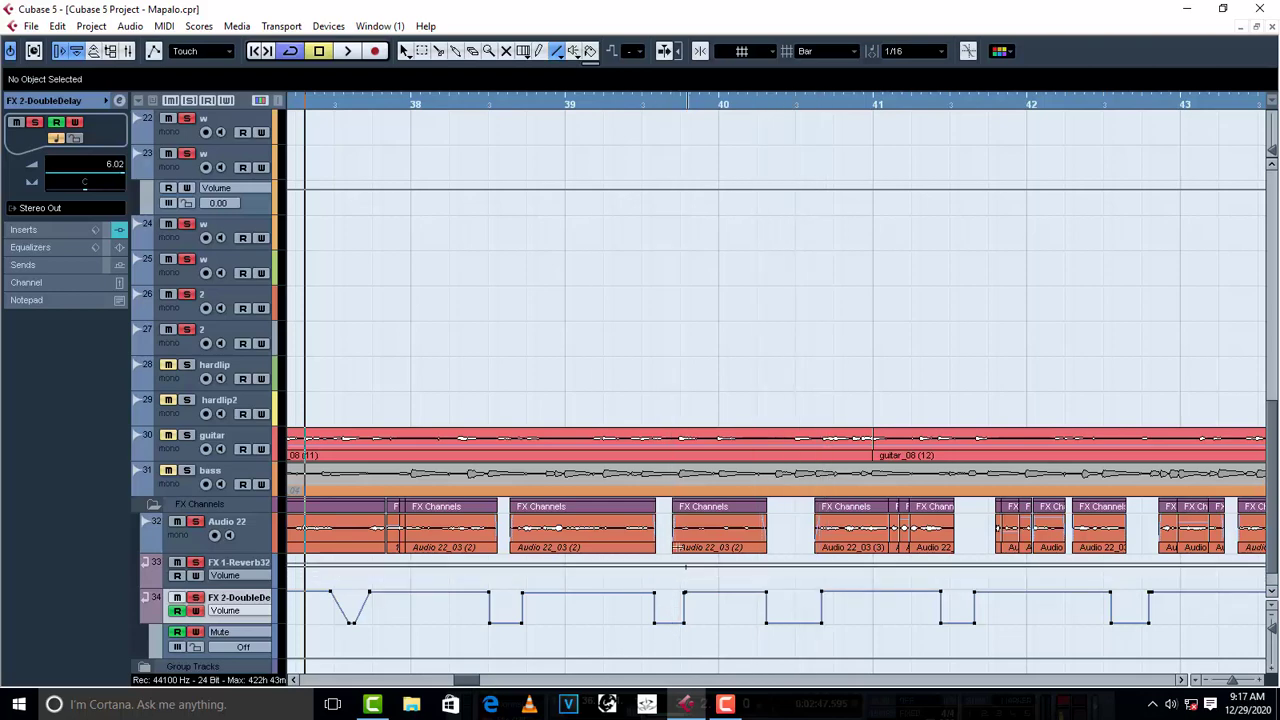
click(666, 567)
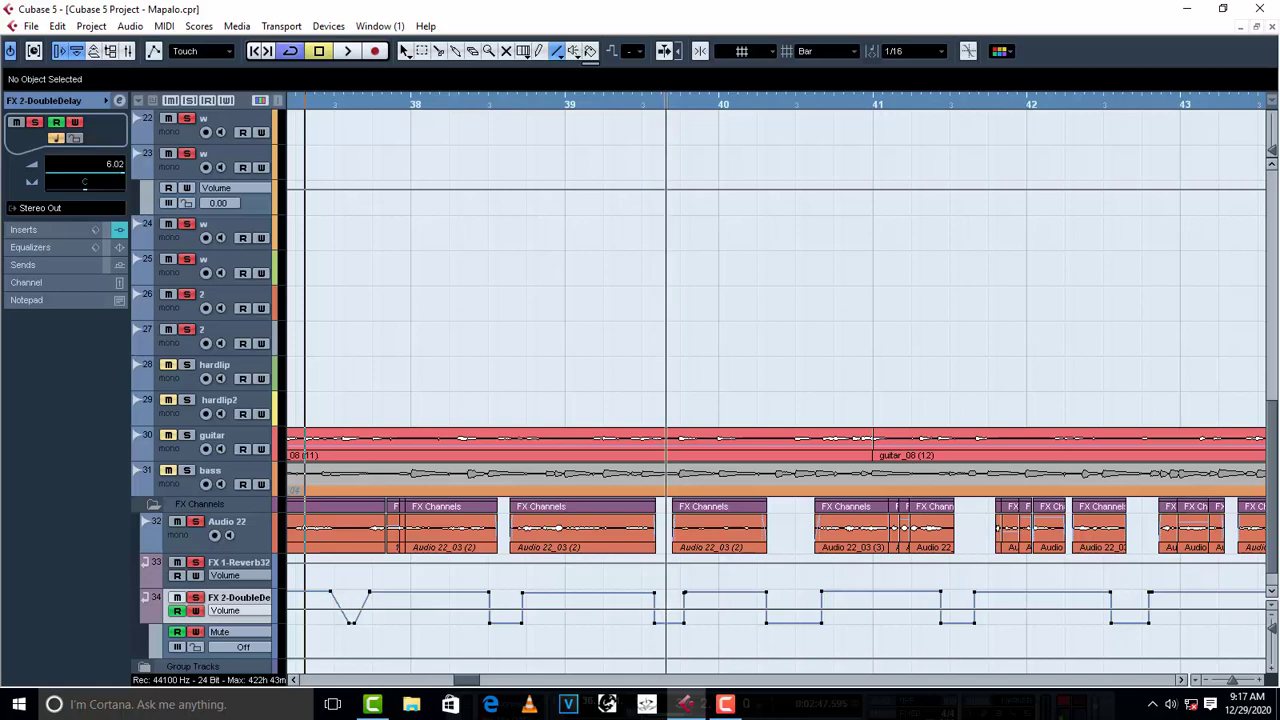
key(ctrl+z)
key(ctrl+z)
key(ctrl+z)
key(ctrl+z)
key(ctrl+z)
key(ctrl+z)
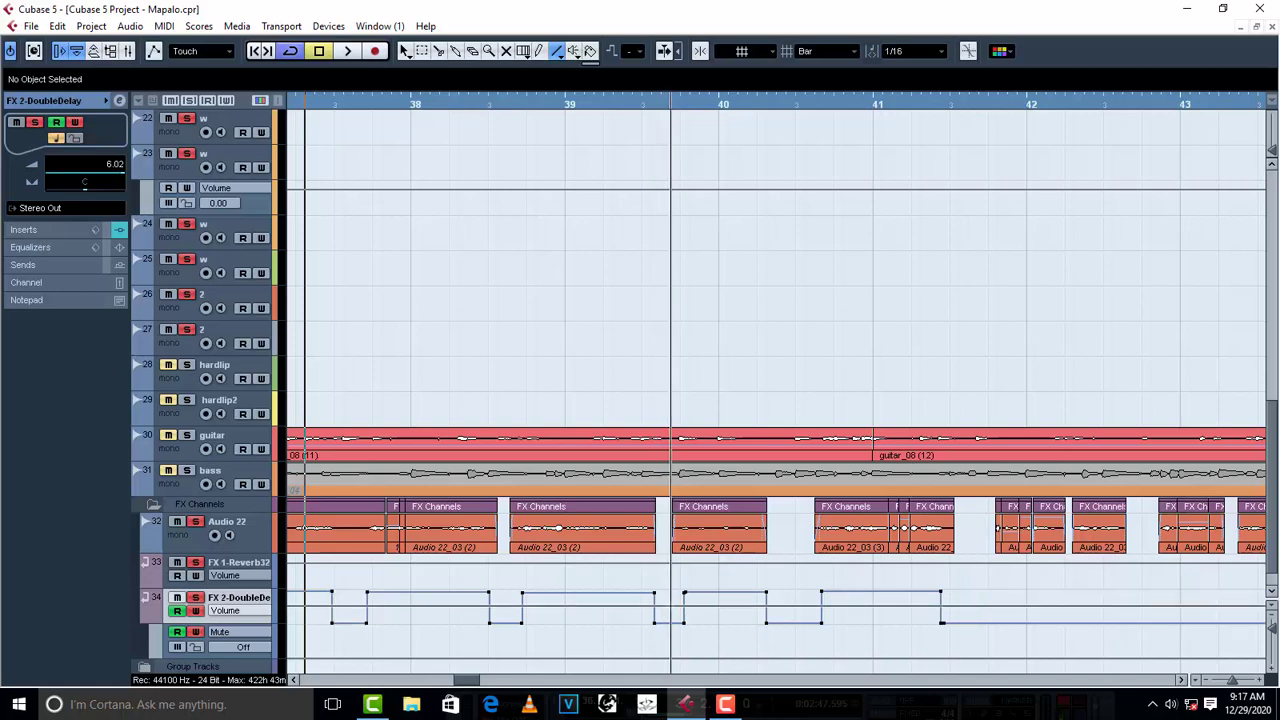
key(ctrl+z)
key(ctrl+z)
key(ctrl+z)
key(ctrl+z)
key(ctrl+z)
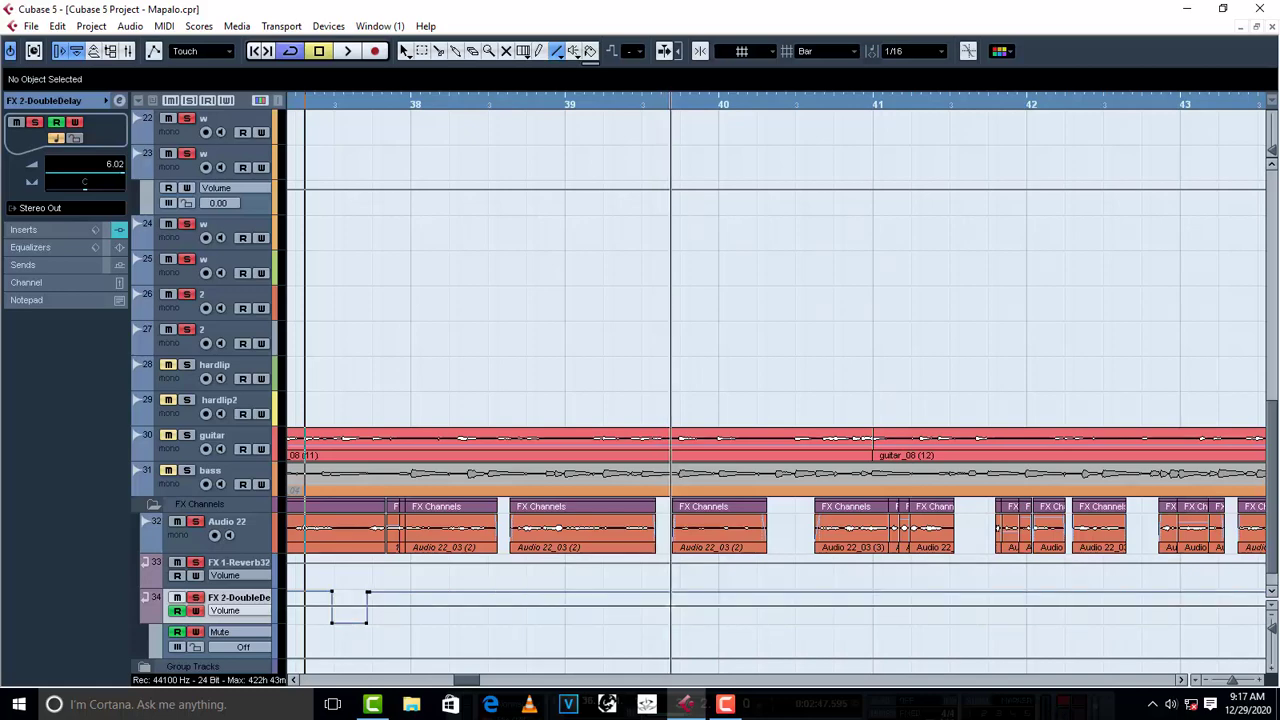
key(ctrl+z)
key(ctrl+z)
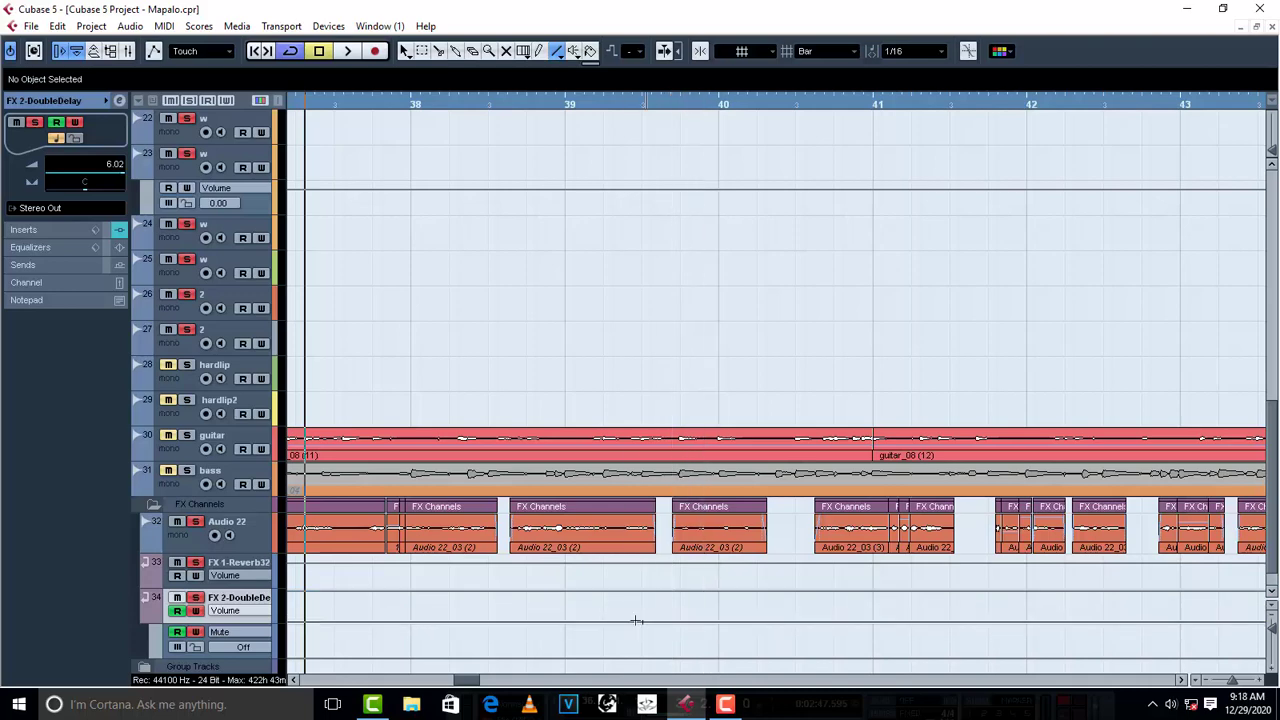
drag(474, 684, 477, 684)
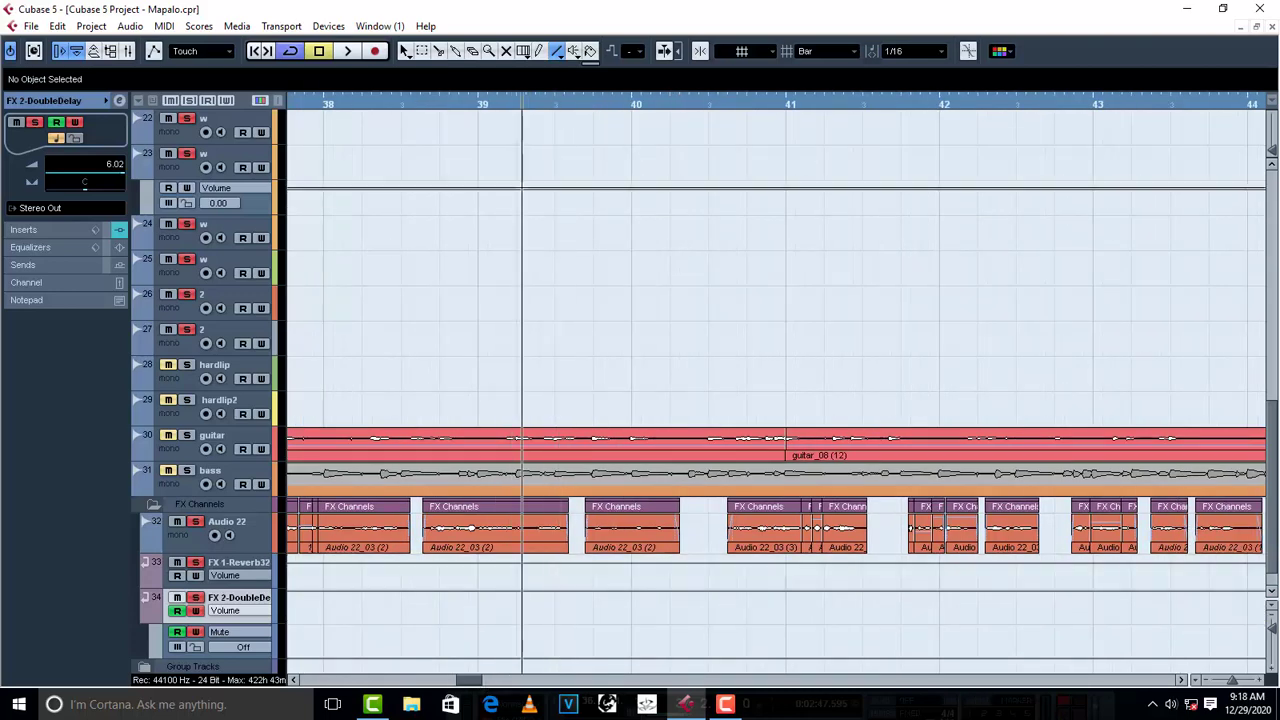
- From between bars 39 and 40, record volume boosts on the FX 2-DoubleDelay fader during playback
click(545, 106)
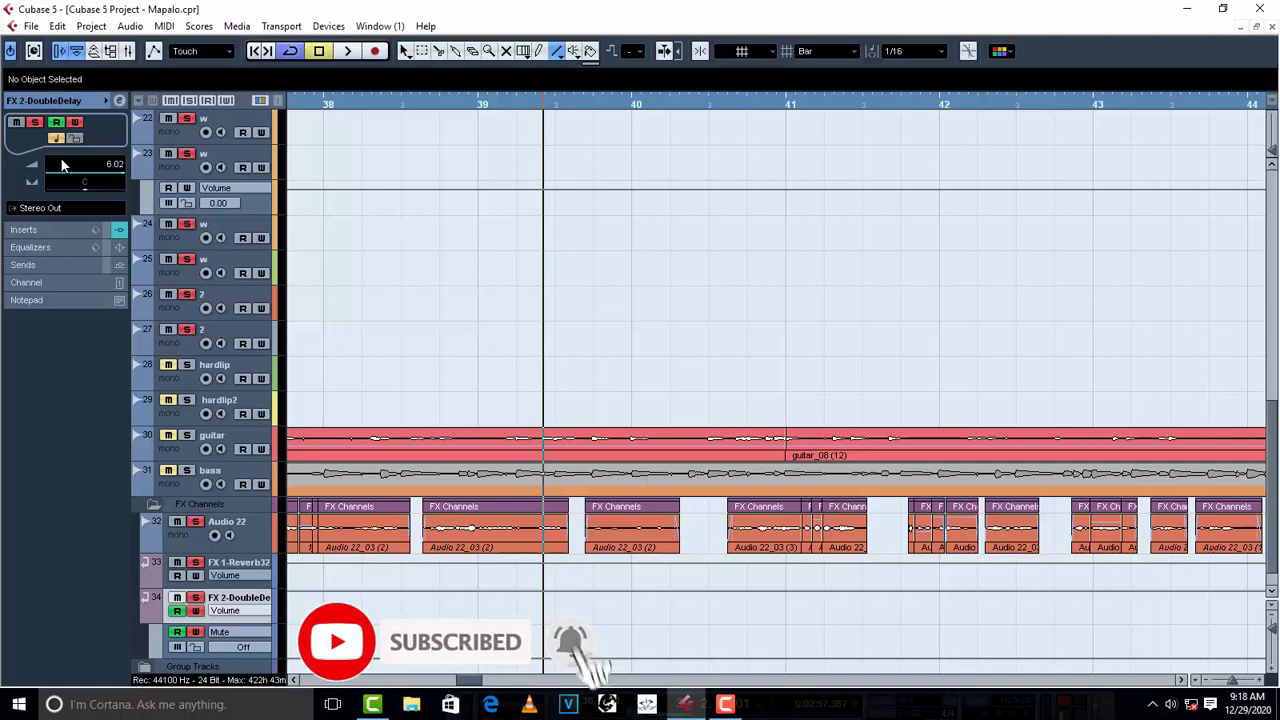
drag(56, 172, 28, 181)
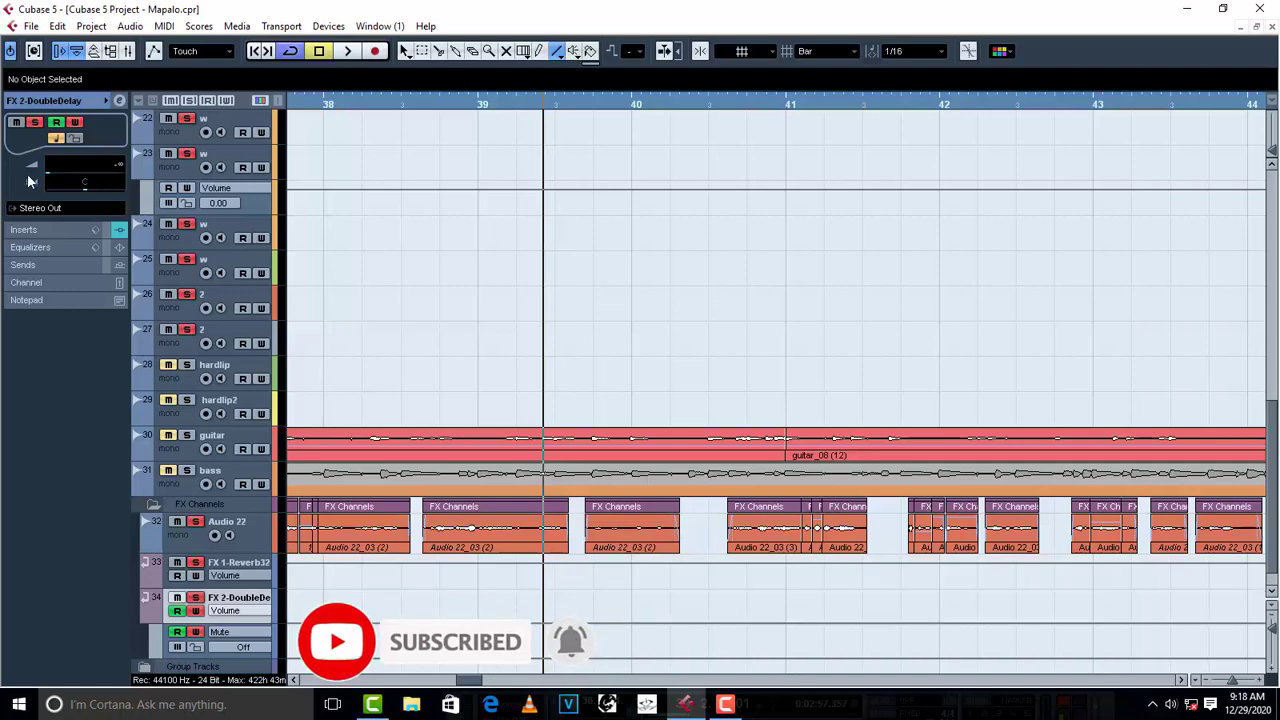
key(space)
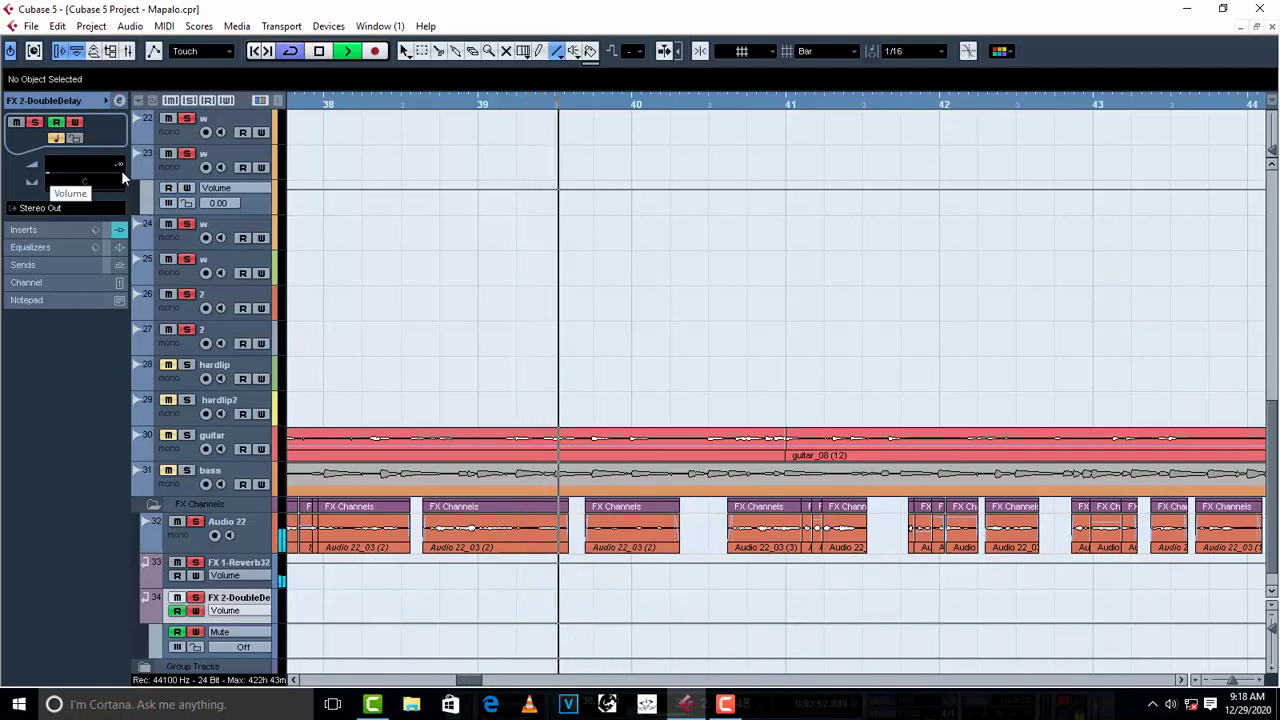
click(49, 178)
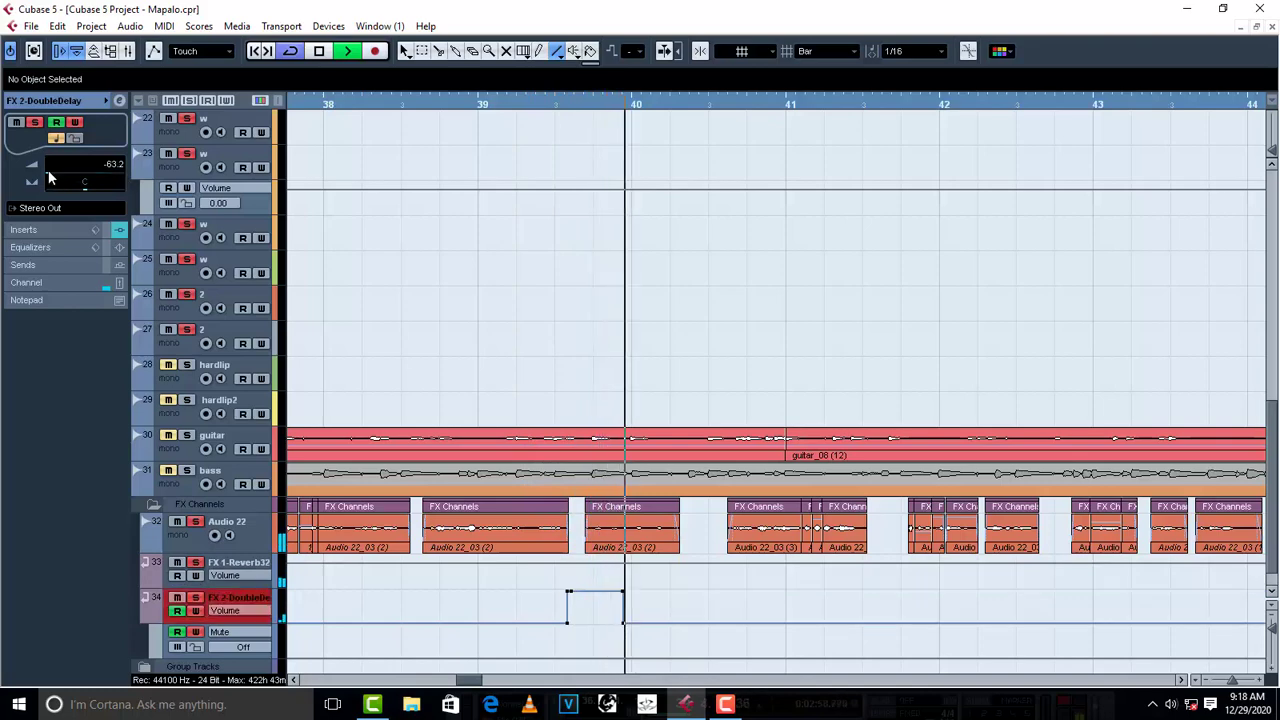
mouse_move(49, 178)
mouse_down()
mouse_move(116, 180)
mouse_move(49, 177)
mouse_up()
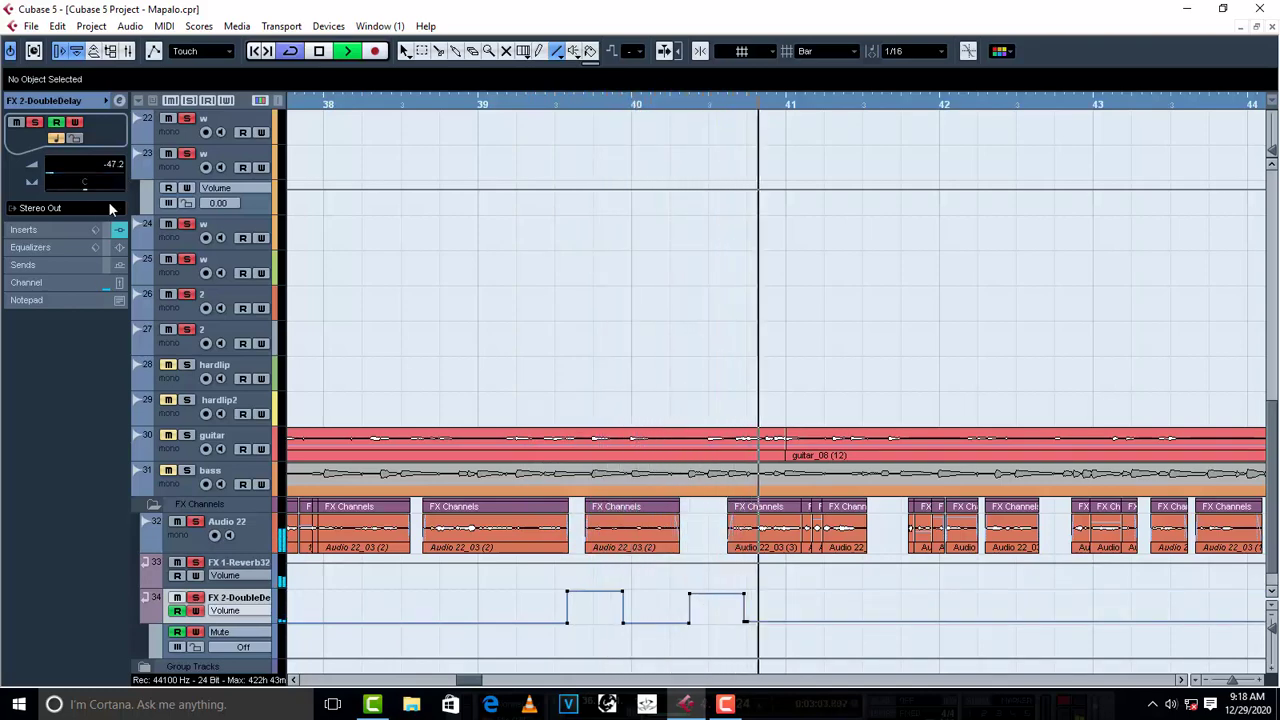
key(space)
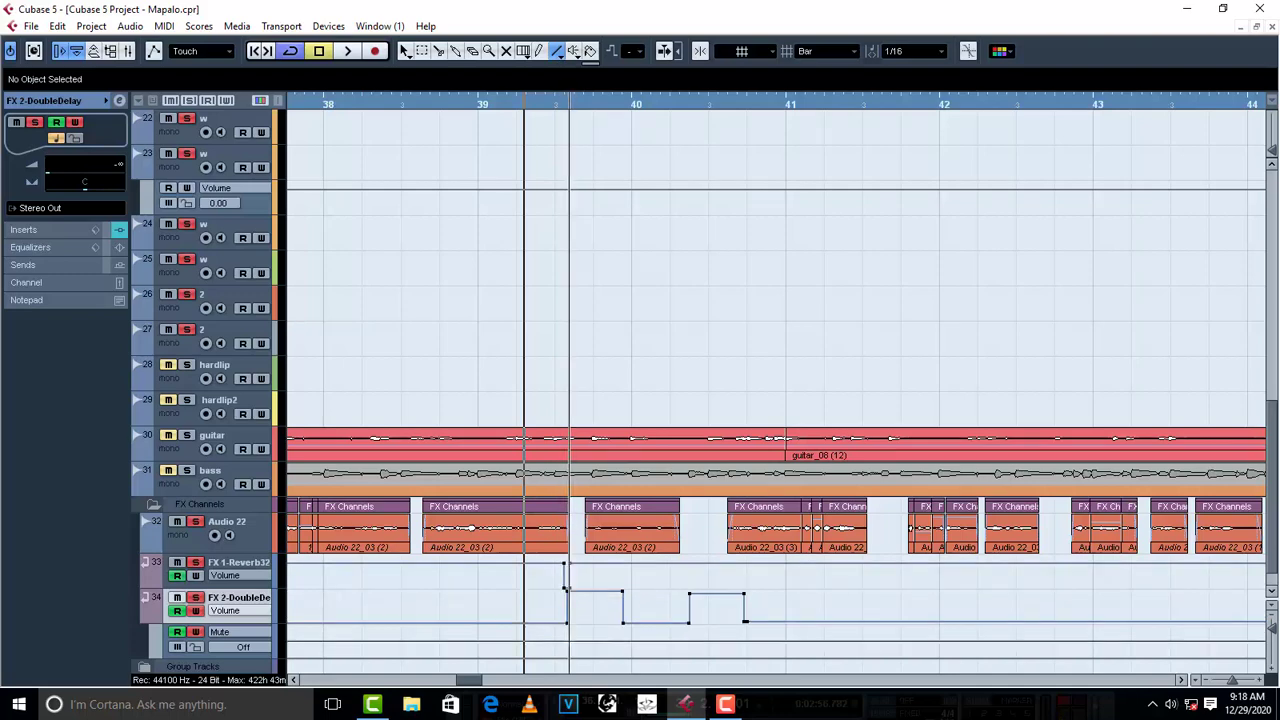
- Reshape the first boost's rising and falling edges into sloped ramps, then play them back
click(566, 590)
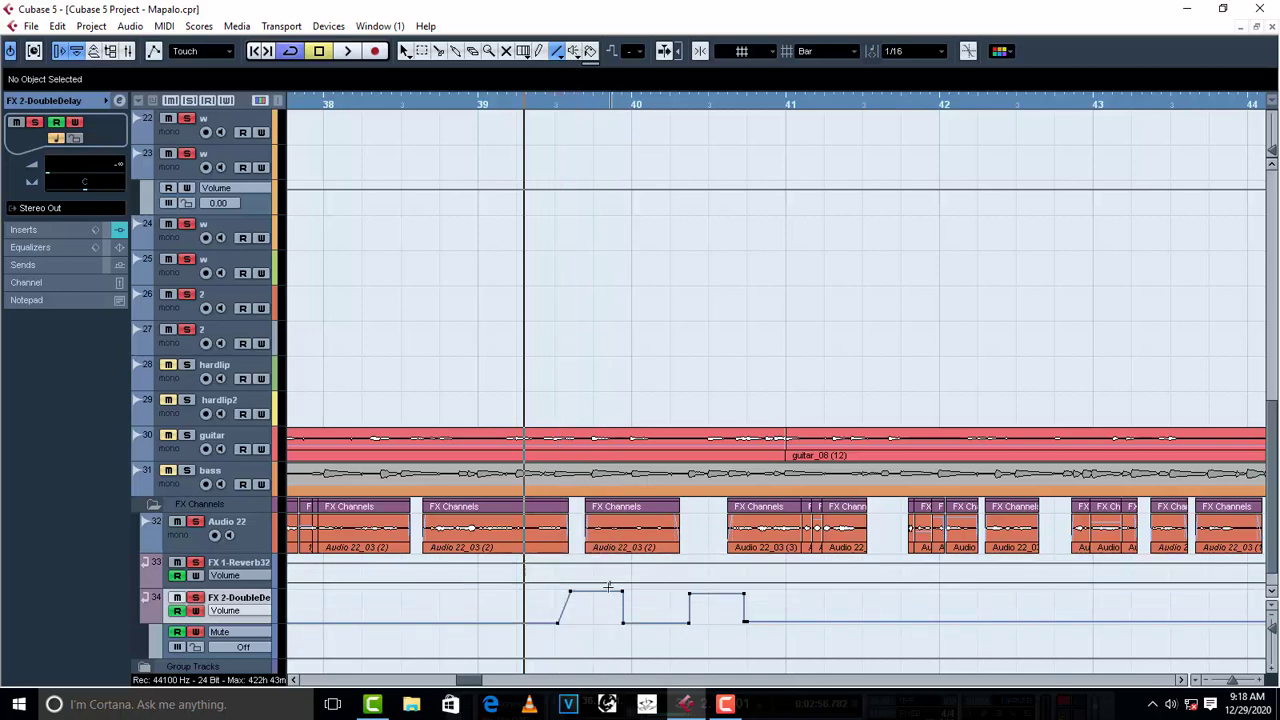
click(570, 592)
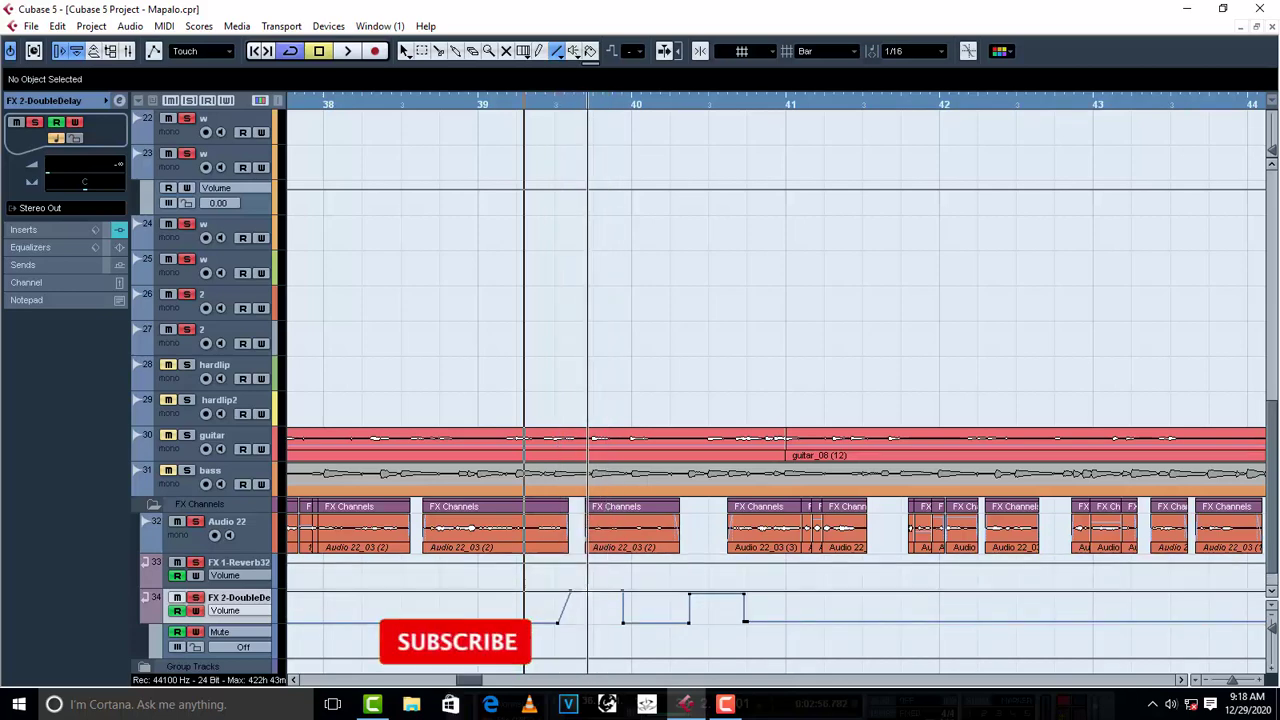
mouse_move(588, 593)
mouse_down()
mouse_move(639, 651)
mouse_move(617, 591)
mouse_move(591, 590)
mouse_move(626, 621)
mouse_up()
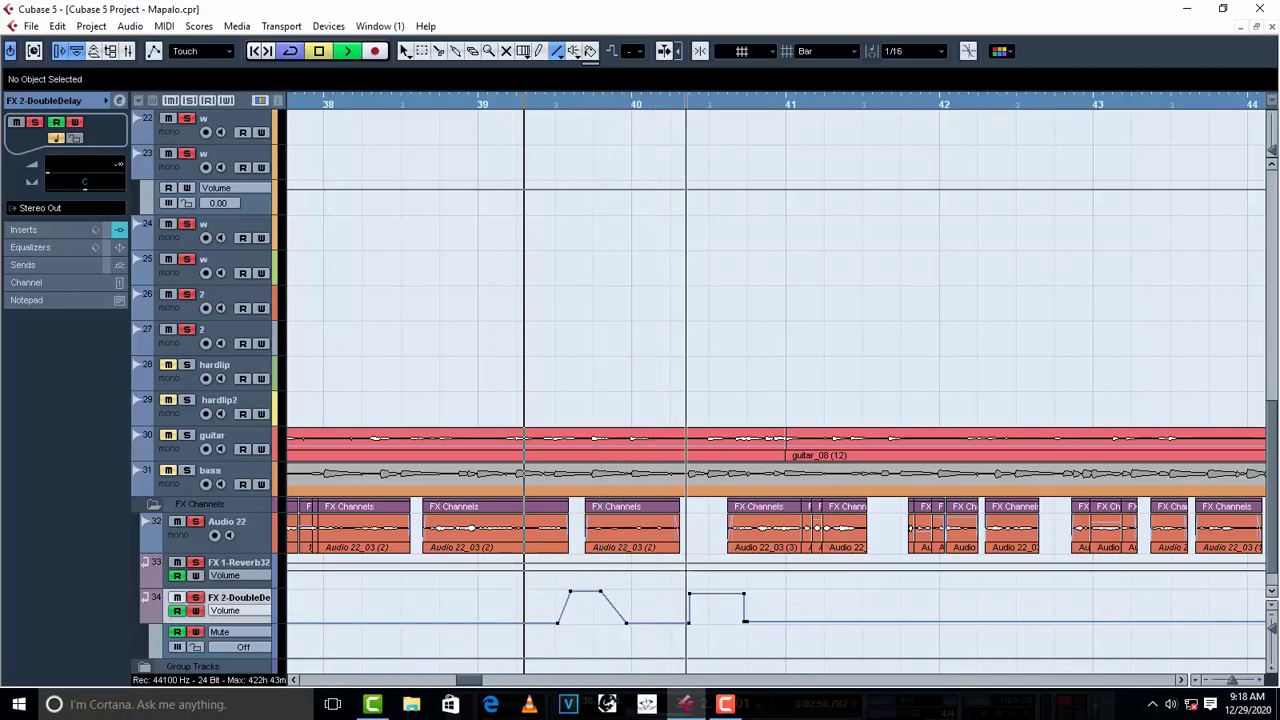
key(space)
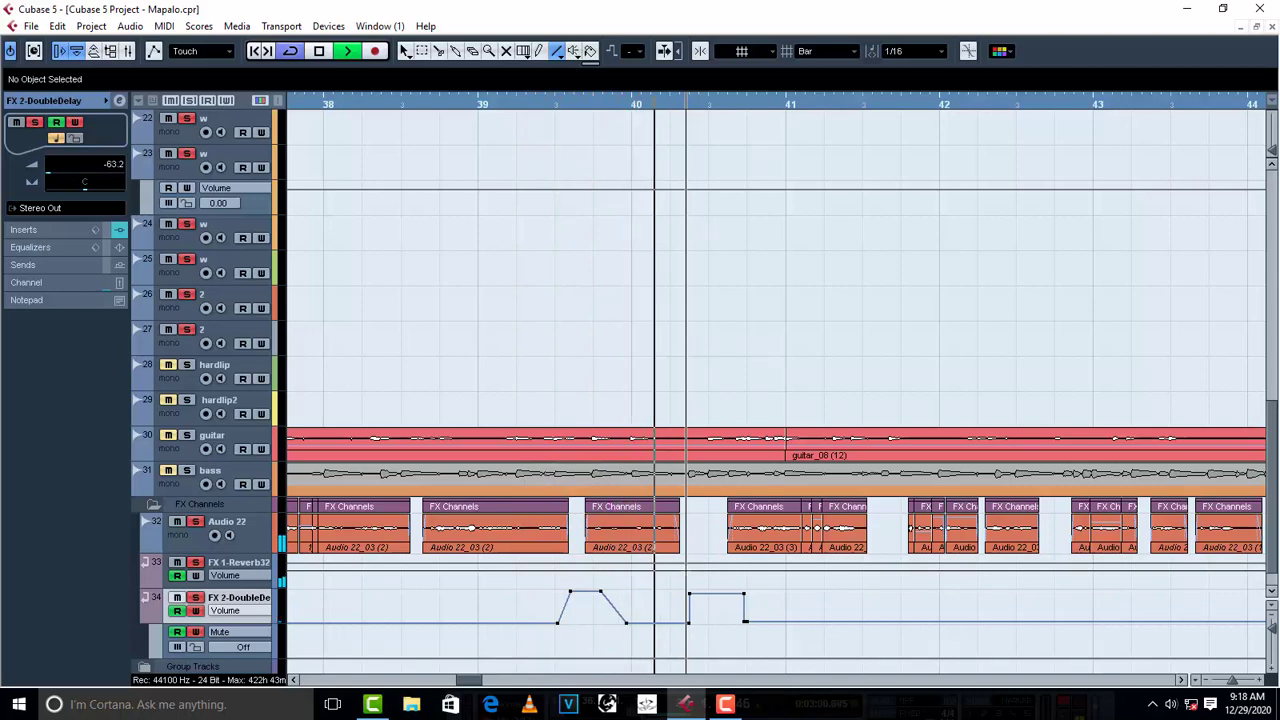
key(space)
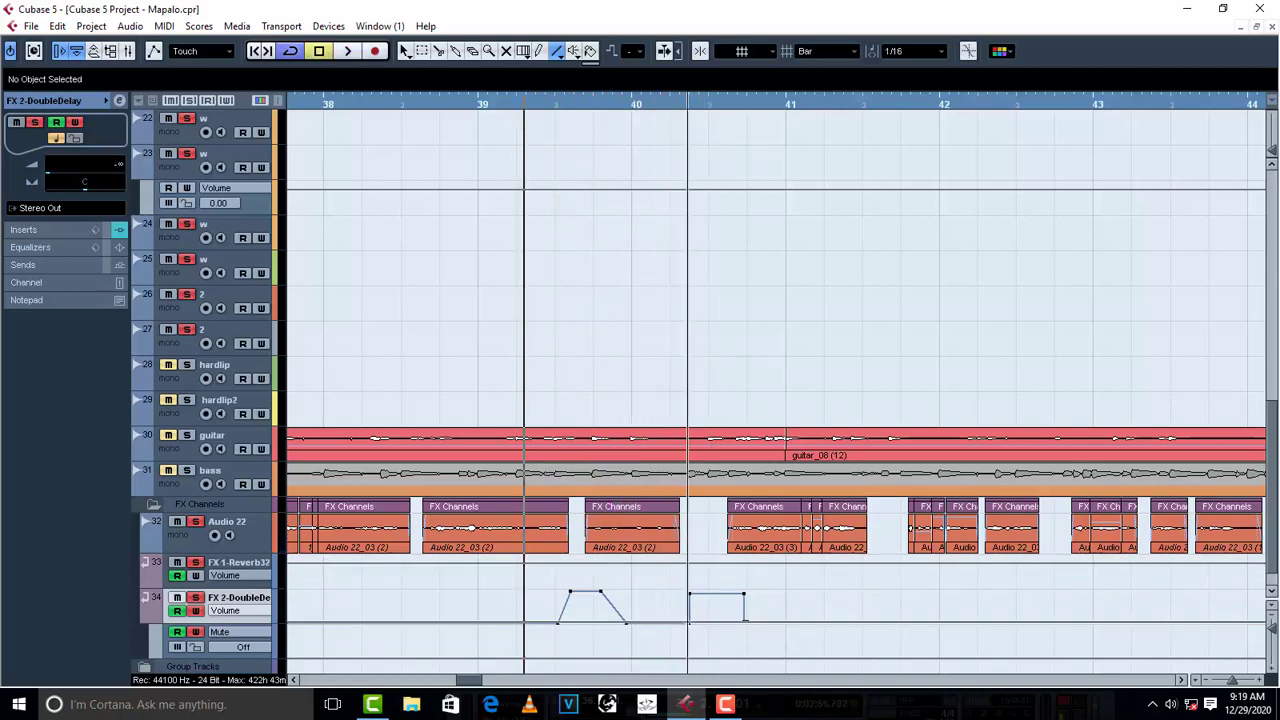
- Draw a flat line over the square step after bar 40 at the base level
drag(801, 620, 688, 622)
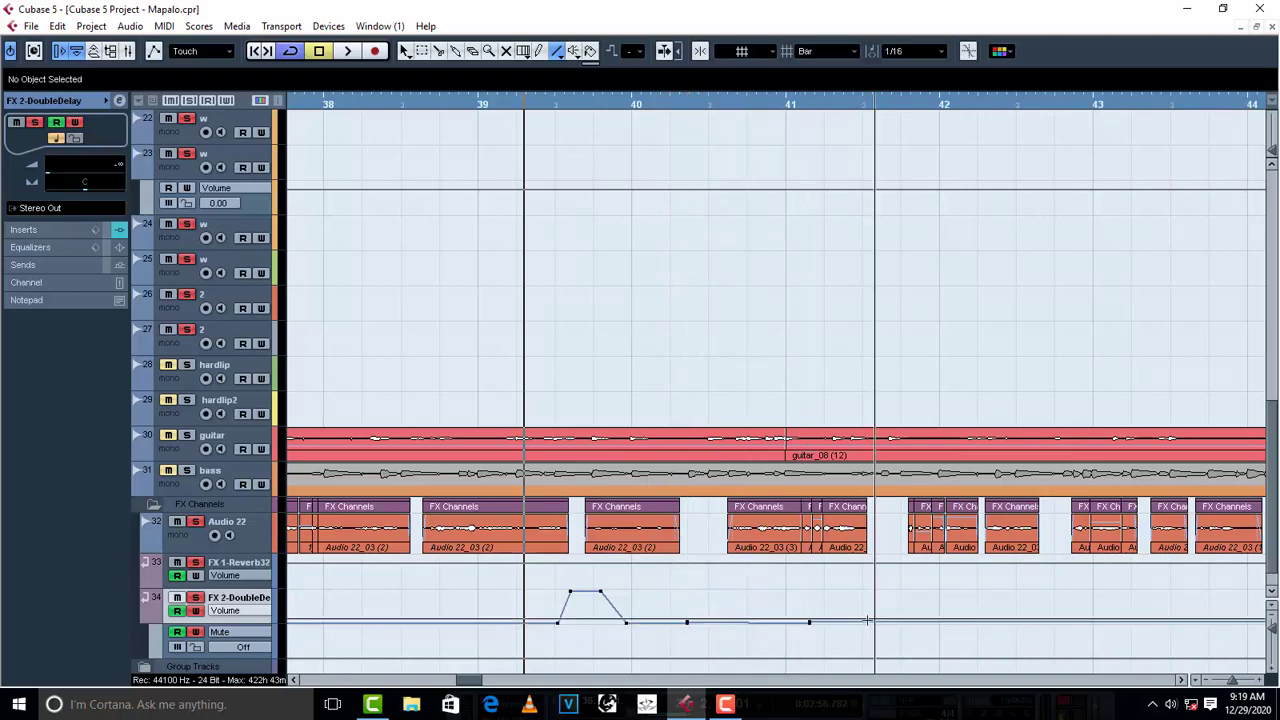